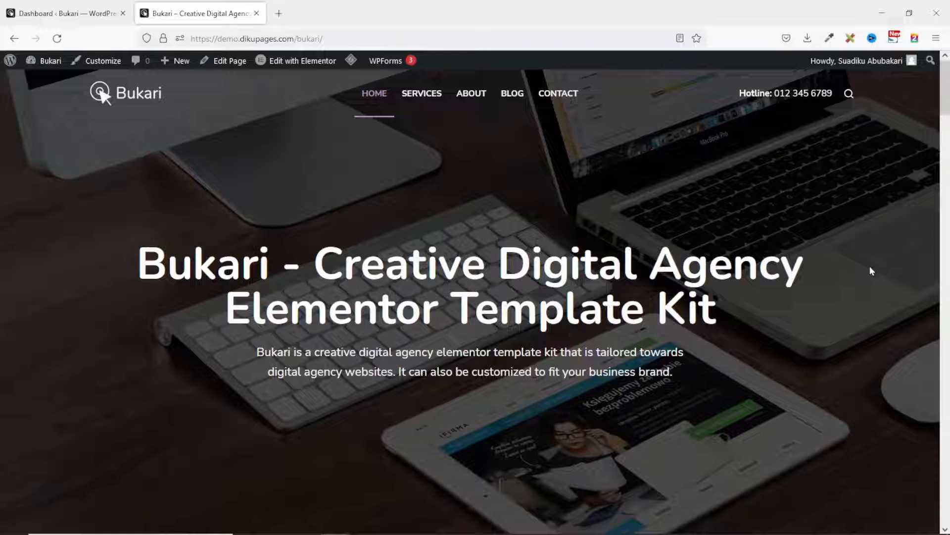
Step: Review the Bukari demo home page from the hero section through services, blog, logos and booking form to the footer
{"action": "scroll", "coordinate": [871, 268], "scroll_direction": "down", "scroll_amount": 8}
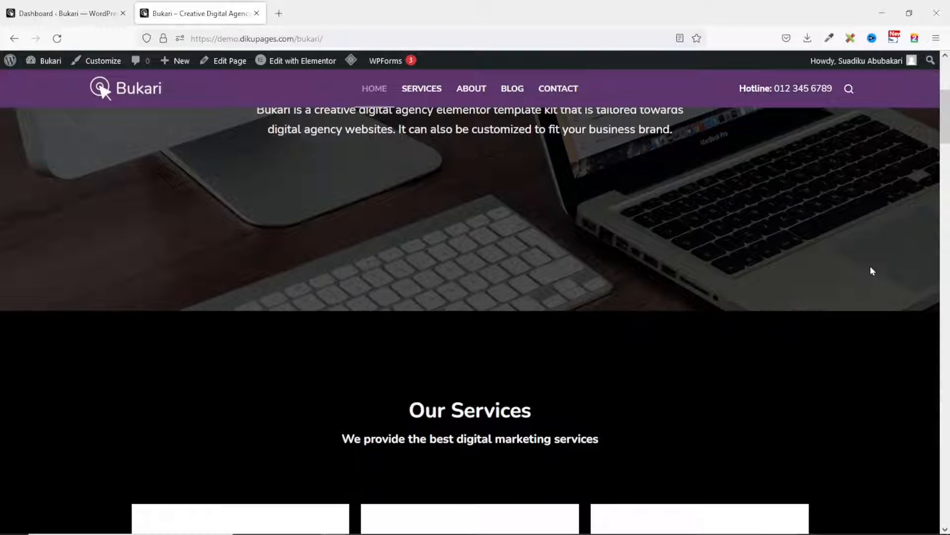
{"action": "scroll", "coordinate": [872, 270], "scroll_direction": "down", "scroll_amount": 20}
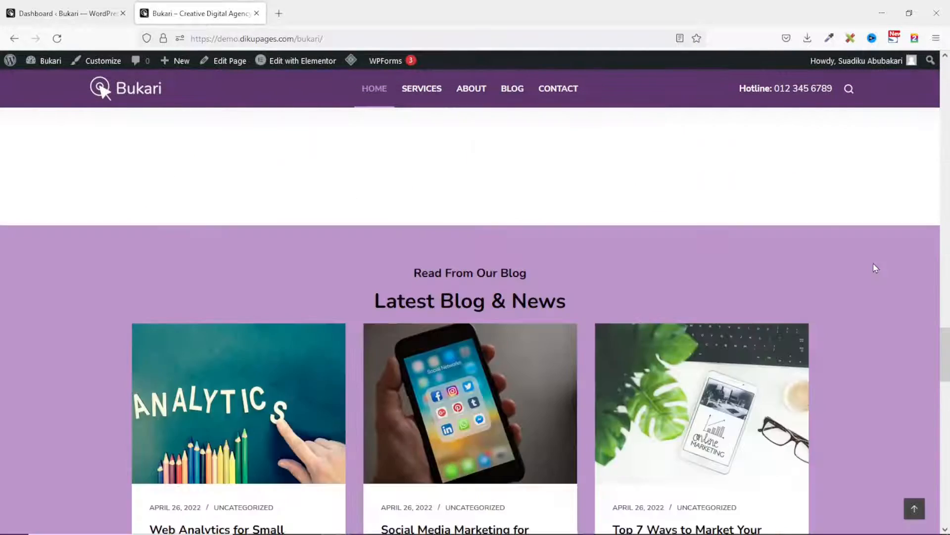
{"action": "scroll", "coordinate": [876, 268], "scroll_direction": "down", "scroll_amount": 17}
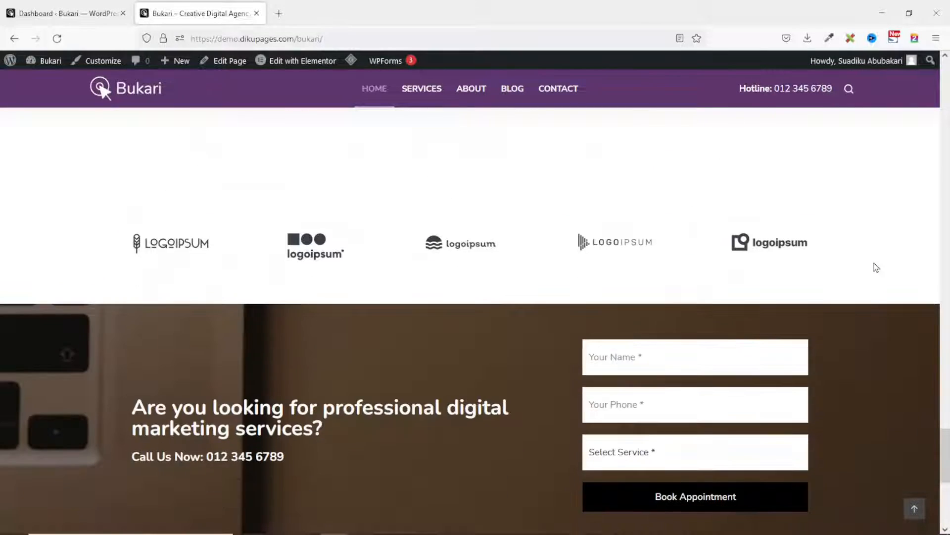
{"action": "scroll", "coordinate": [876, 268], "scroll_direction": "down", "scroll_amount": 5}
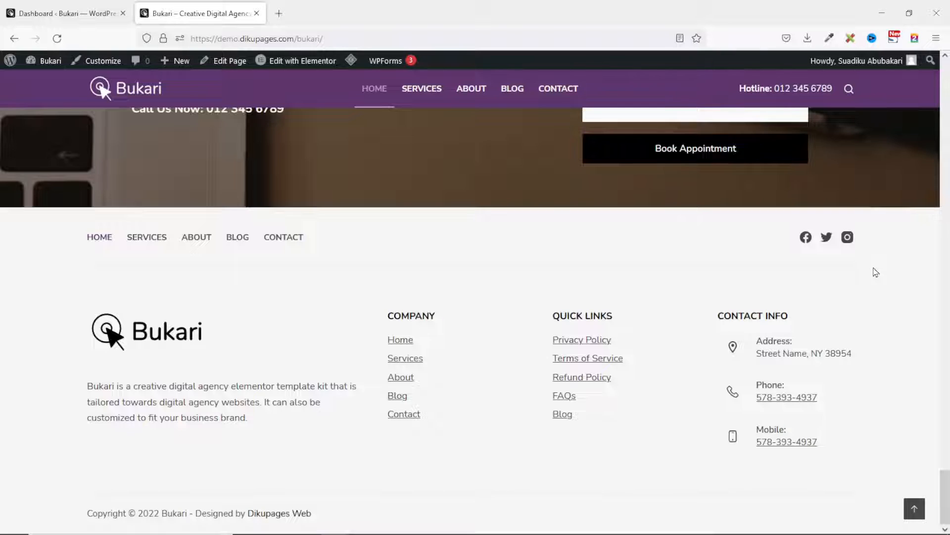
{"action": "scroll", "coordinate": [876, 271], "scroll_direction": "up", "scroll_amount": 11}
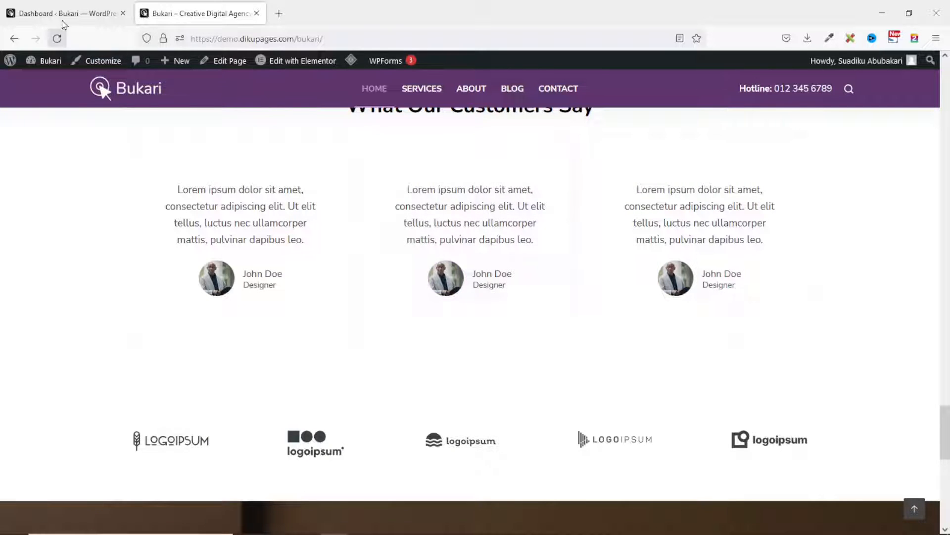
Step: In Elementor's general settings, enable the Landing Pages post type, keep default colors and fonts disabled, and save the changes
{"action": "left_click", "coordinate": [62, 19]}
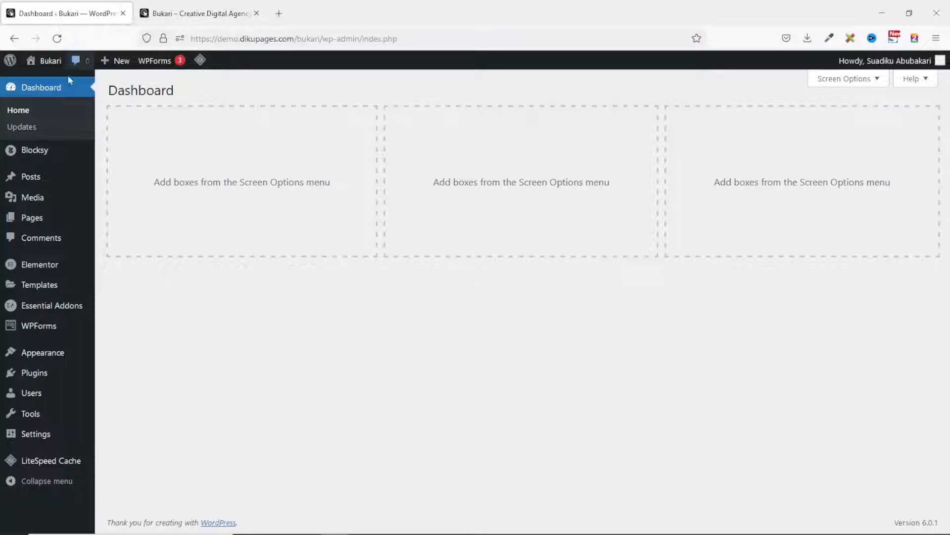
{"action": "mouse_move", "coordinate": [49, 269]}
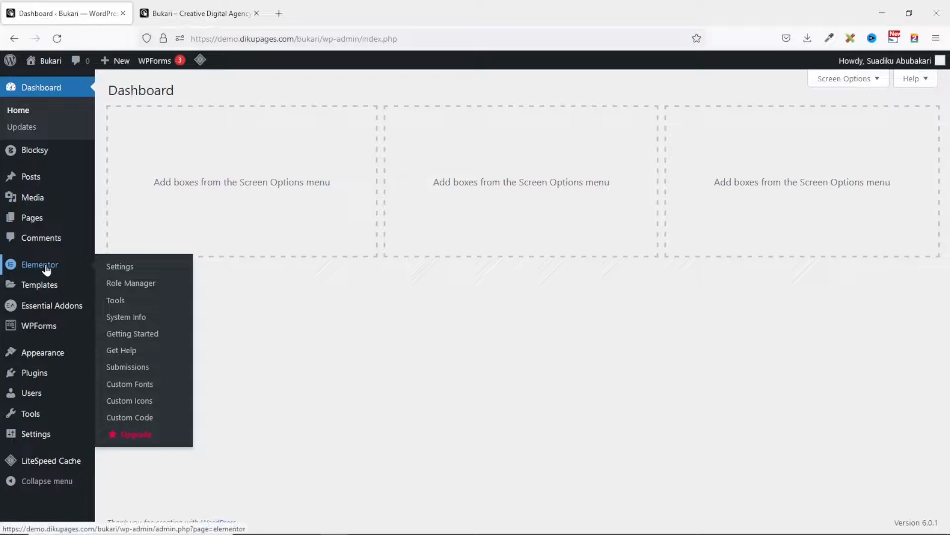
{"action": "left_click", "coordinate": [130, 269]}
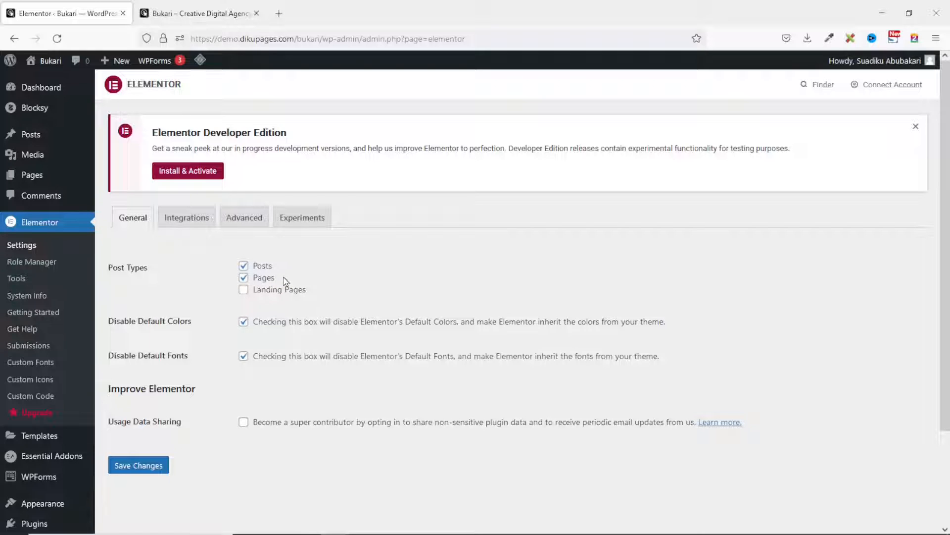
{"action": "left_click", "coordinate": [244, 291]}
{"action": "left_click", "coordinate": [244, 322]}
{"action": "left_click", "coordinate": [243, 356]}
{"action": "left_click", "coordinate": [243, 357]}
{"action": "left_click", "coordinate": [244, 321]}
{"action": "left_click", "coordinate": [141, 465]}
Step: Set Elementor's Import Export Template Kit experiment to Active and save the settings
{"action": "left_click", "coordinate": [312, 219]}
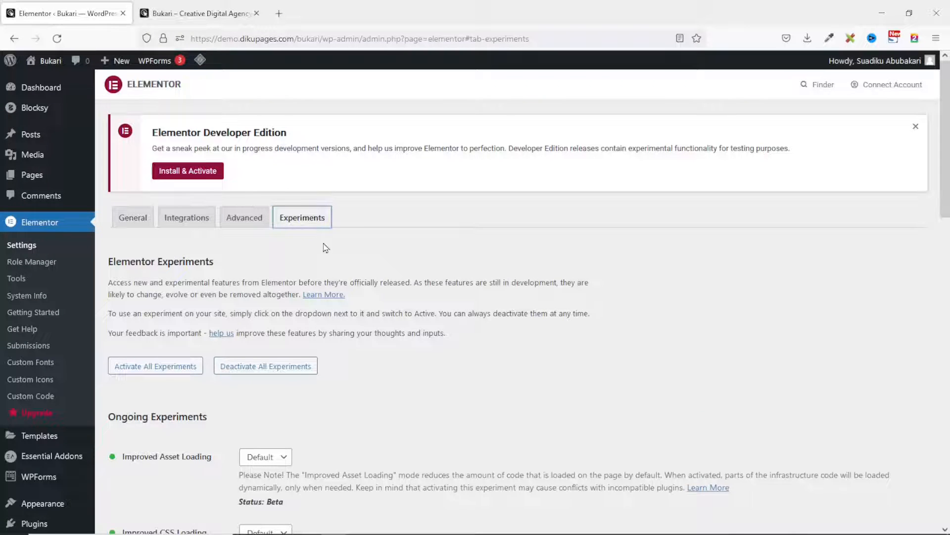
{"action": "scroll", "coordinate": [388, 295], "scroll_direction": "down", "scroll_amount": 10}
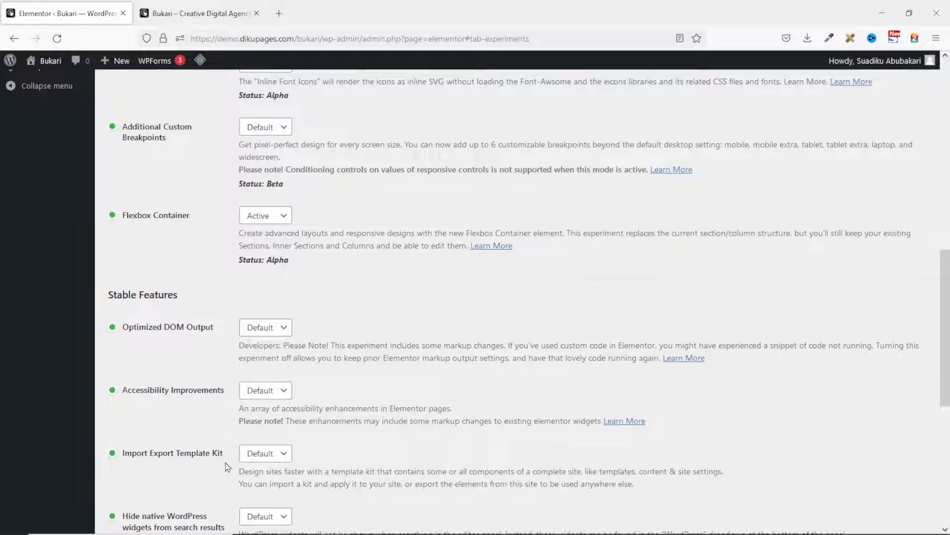
{"action": "left_click", "coordinate": [265, 454]}
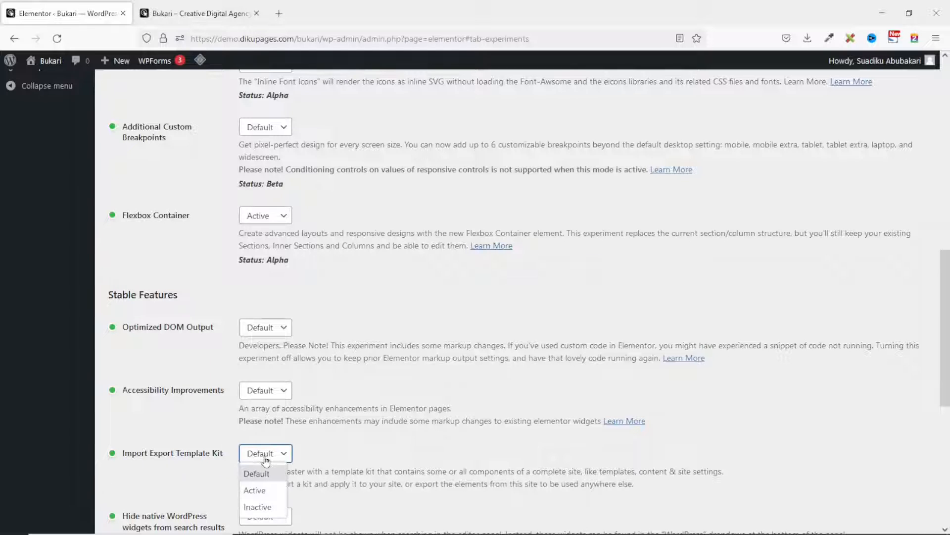
{"action": "left_click", "coordinate": [267, 489]}
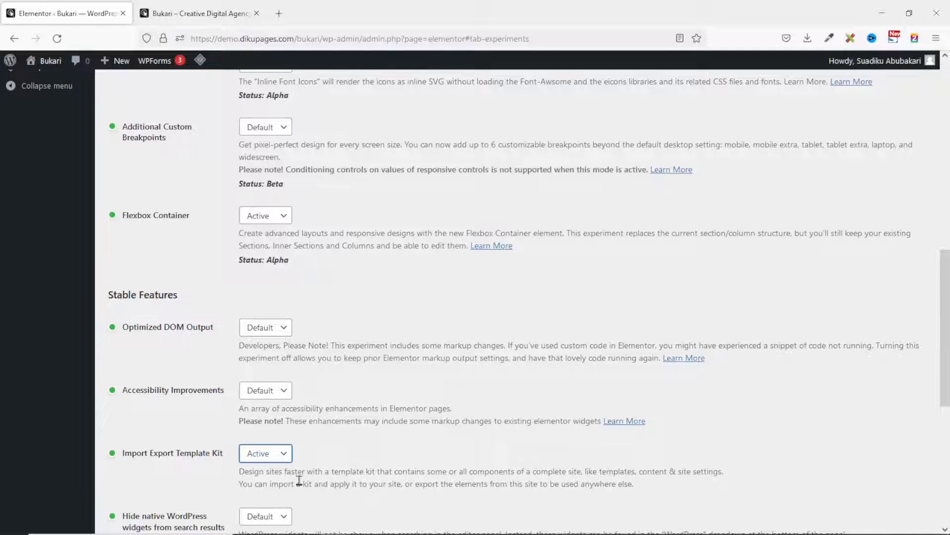
{"action": "scroll", "coordinate": [299, 481], "scroll_direction": "down", "scroll_amount": 6}
{"action": "left_click", "coordinate": [137, 474]}
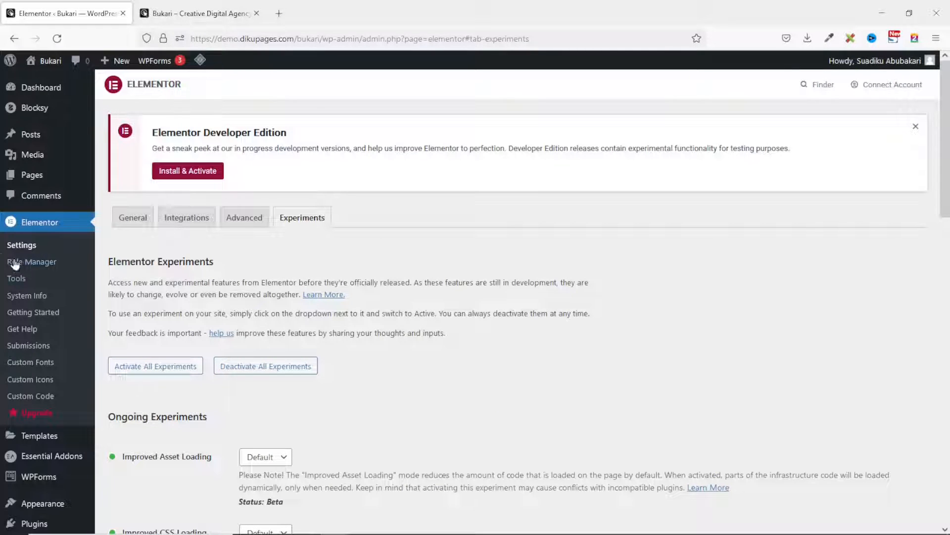
Step: Start a template kit export from Elementor's tools, including Templates and Content but excluding Site Settings
{"action": "left_click", "coordinate": [20, 280]}
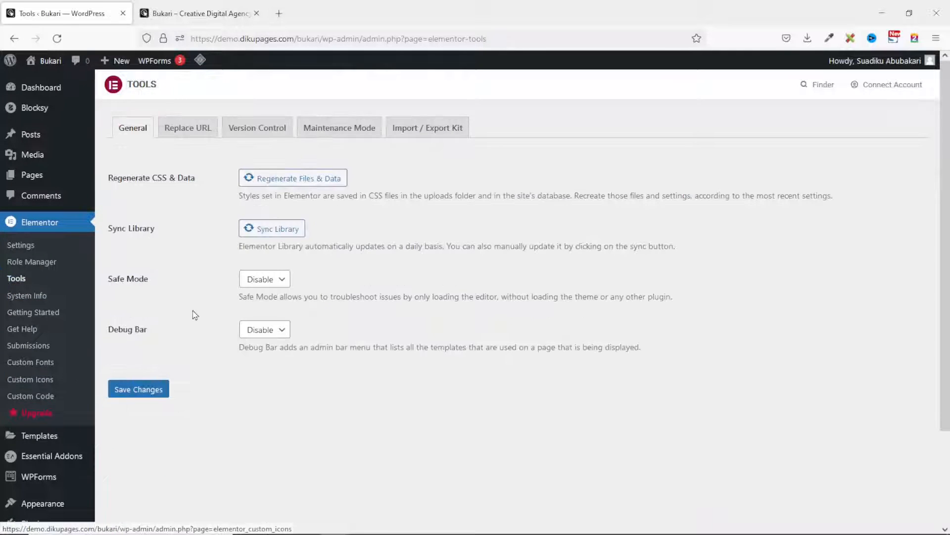
{"action": "left_click", "coordinate": [422, 130]}
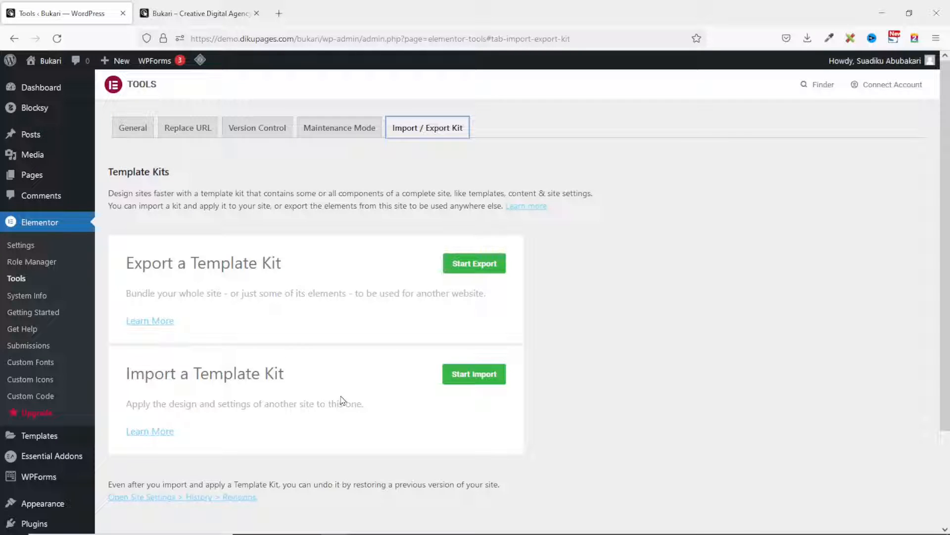
{"action": "left_click", "coordinate": [481, 265]}
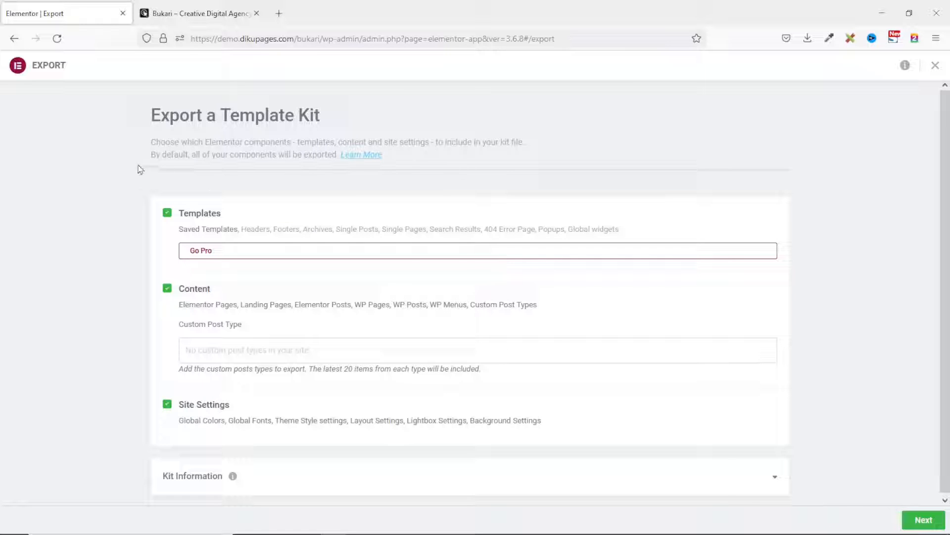
{"action": "mouse_move", "coordinate": [350, 221]}
{"action": "mouse_move", "coordinate": [251, 219]}
{"action": "left_click", "coordinate": [168, 404]}
Step: Fill in the kit name with the home page hero heading "Bukari - Creative Digital Agency Elementor Template Kit"
{"action": "left_click", "coordinate": [775, 480]}
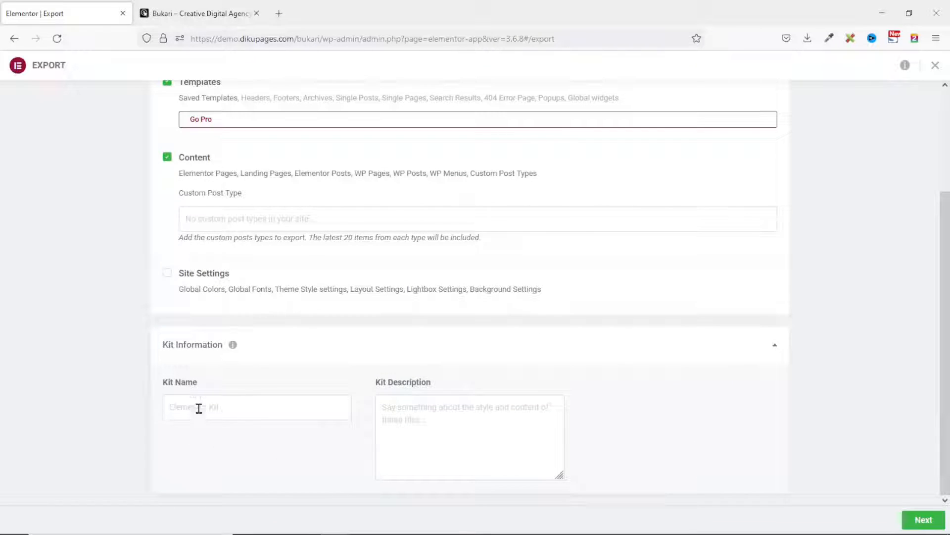
{"action": "left_click", "coordinate": [208, 13]}
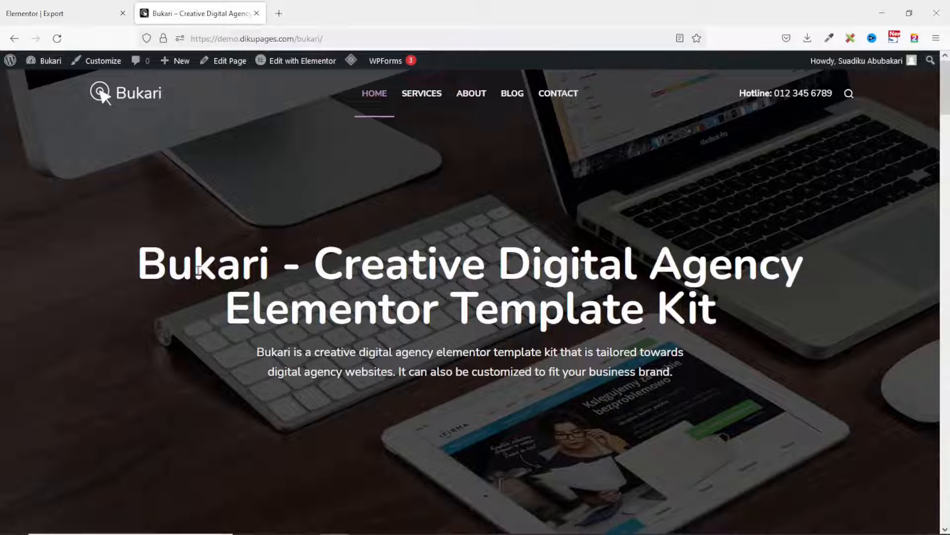
{"action": "triple_click", "coordinate": [198, 270]}
{"action": "right_click", "coordinate": [196, 269]}
{"action": "left_click", "coordinate": [248, 281]}
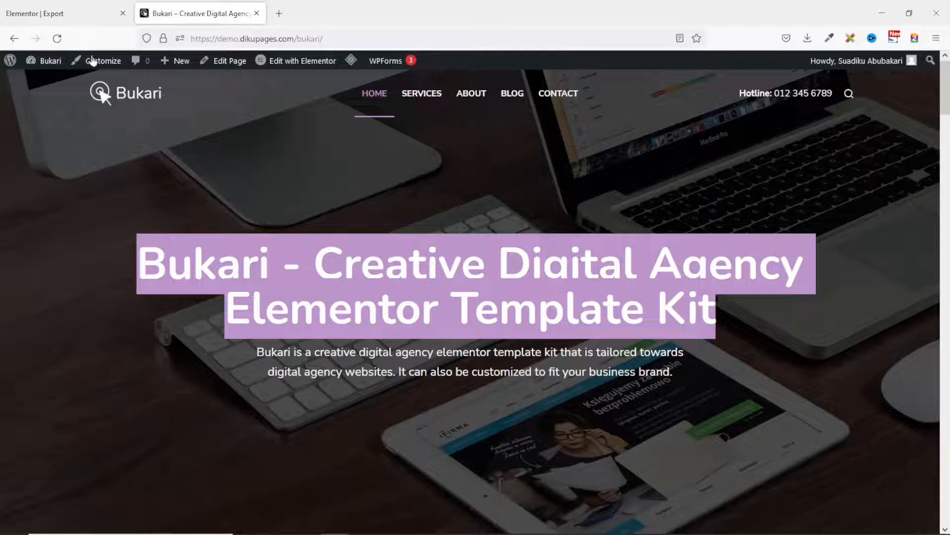
{"action": "left_click", "coordinate": [74, 13]}
{"action": "left_click", "coordinate": [218, 414]}
{"action": "key", "text": "ctrl+v"}
Step: Copy the paragraph below the home page hero heading into the kit description
{"action": "left_click", "coordinate": [202, 13]}
{"action": "triple_click", "coordinate": [358, 356]}
{"action": "right_click", "coordinate": [358, 355]}
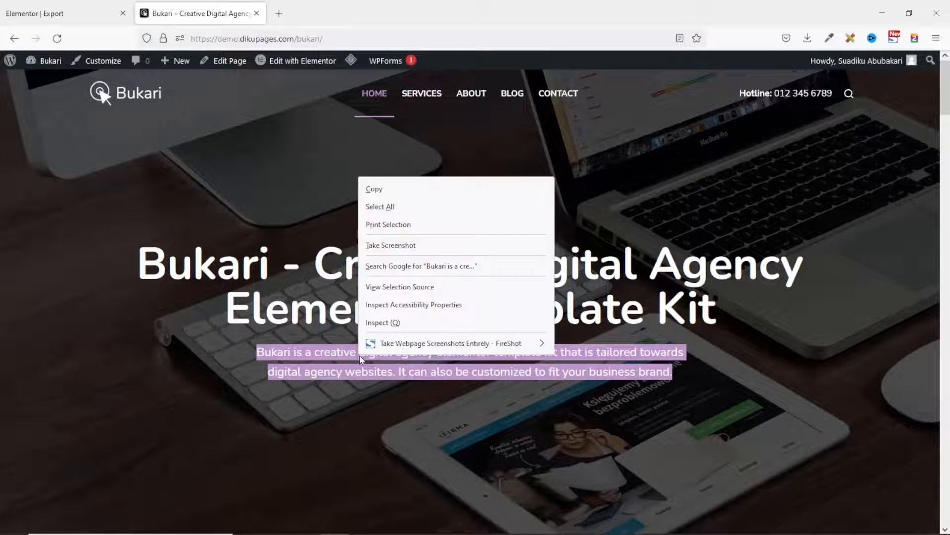
{"action": "left_click", "coordinate": [372, 189]}
{"action": "left_click", "coordinate": [64, 14]}
{"action": "left_click", "coordinate": [447, 435]}
{"action": "key", "text": "ctrl+v"}
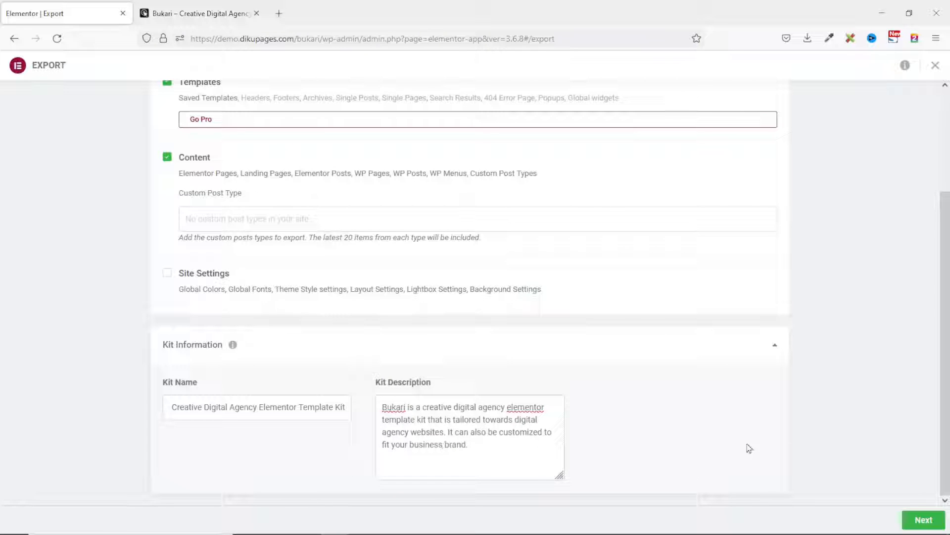
Step: Mark Blocksy Companion, Essential Addons For Elementor and WPForms Lite as required plugins, create the kit, and close the finished export
{"action": "left_click", "coordinate": [922, 520]}
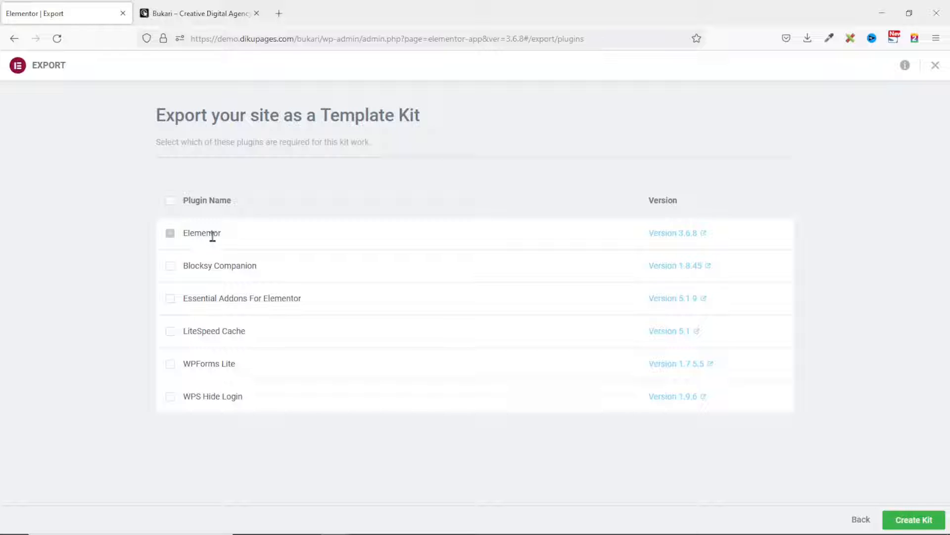
{"action": "left_click", "coordinate": [170, 267]}
{"action": "left_click", "coordinate": [170, 302]}
{"action": "left_click", "coordinate": [170, 364]}
{"action": "left_click", "coordinate": [905, 519]}
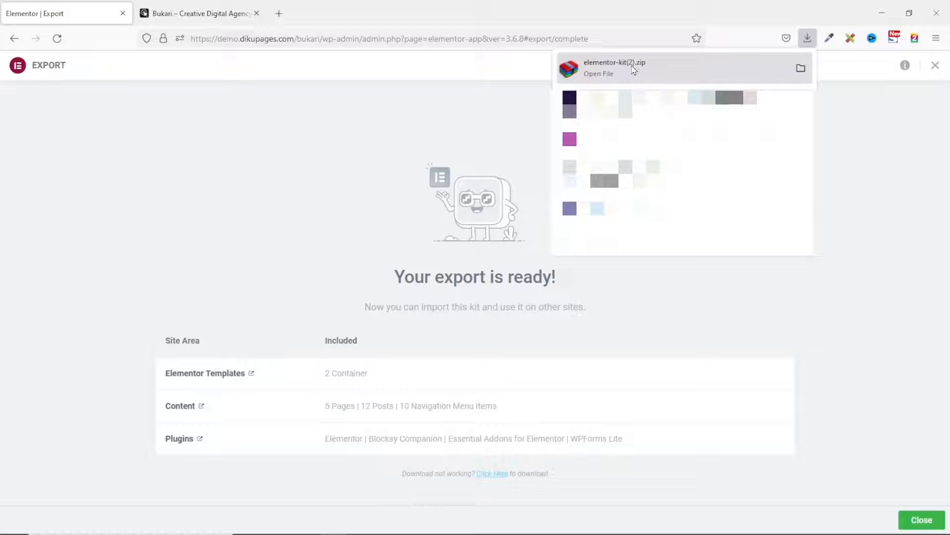
{"action": "left_click", "coordinate": [176, 290]}
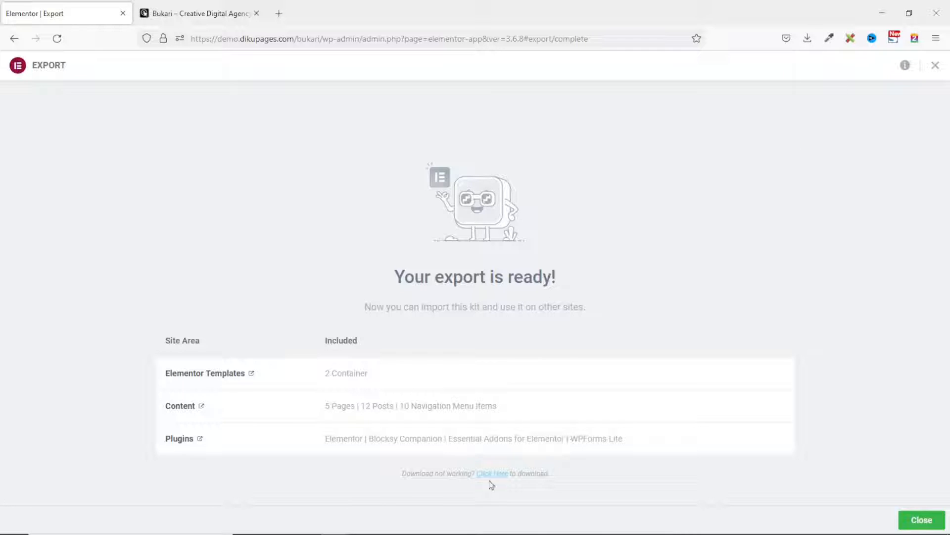
{"action": "left_click", "coordinate": [925, 521]}
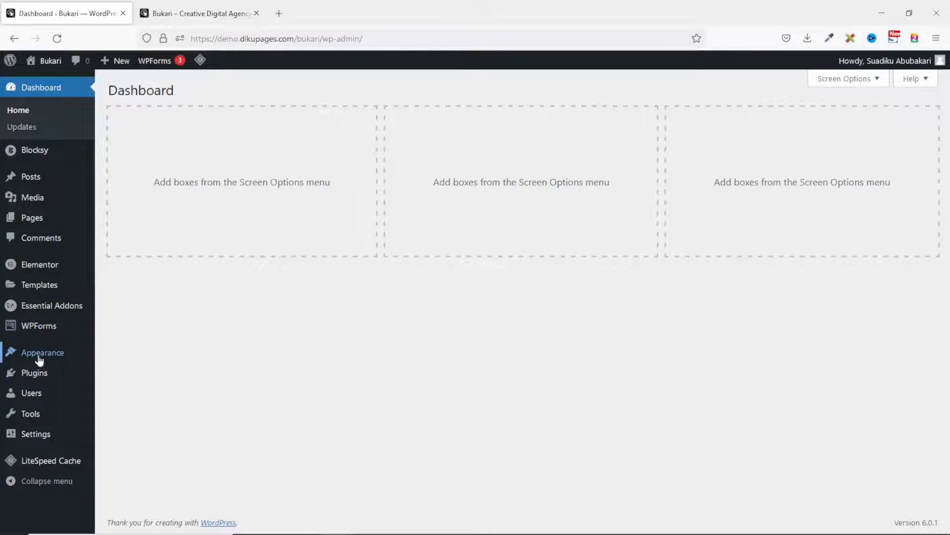
Step: Export the Blocksy theme's customizations with both Customizer settings and Widgets settings included, and close the customizer
{"action": "mouse_move", "coordinate": [44, 364]}
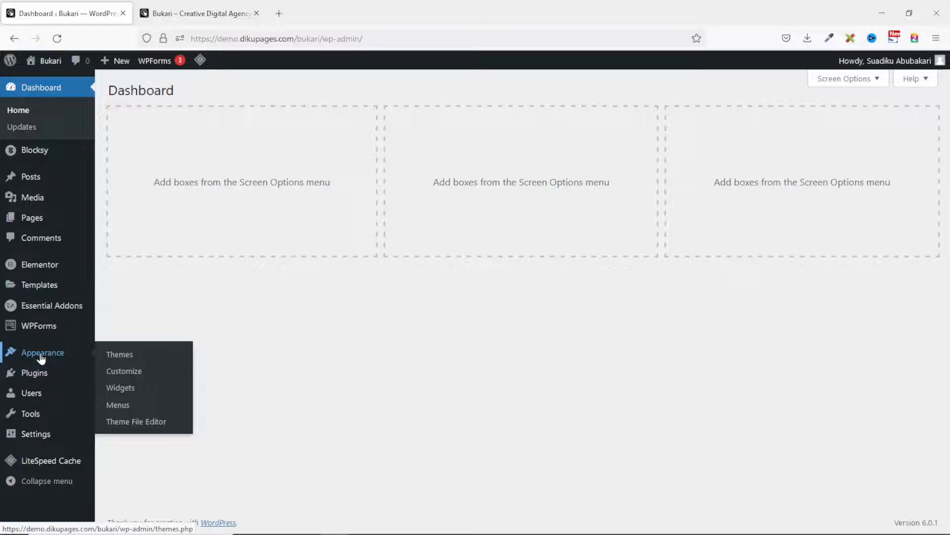
{"action": "left_click", "coordinate": [137, 376]}
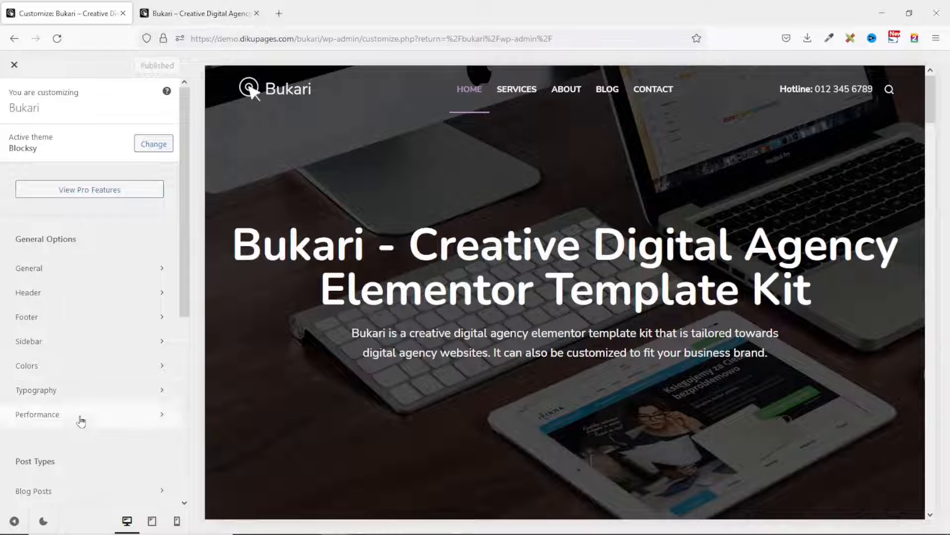
{"action": "left_click", "coordinate": [59, 269]}
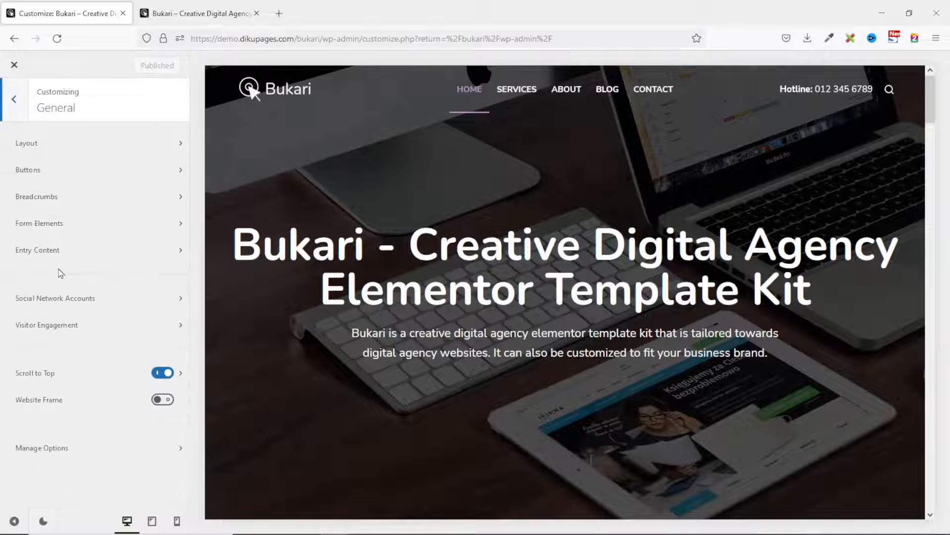
{"action": "left_click", "coordinate": [48, 449]}
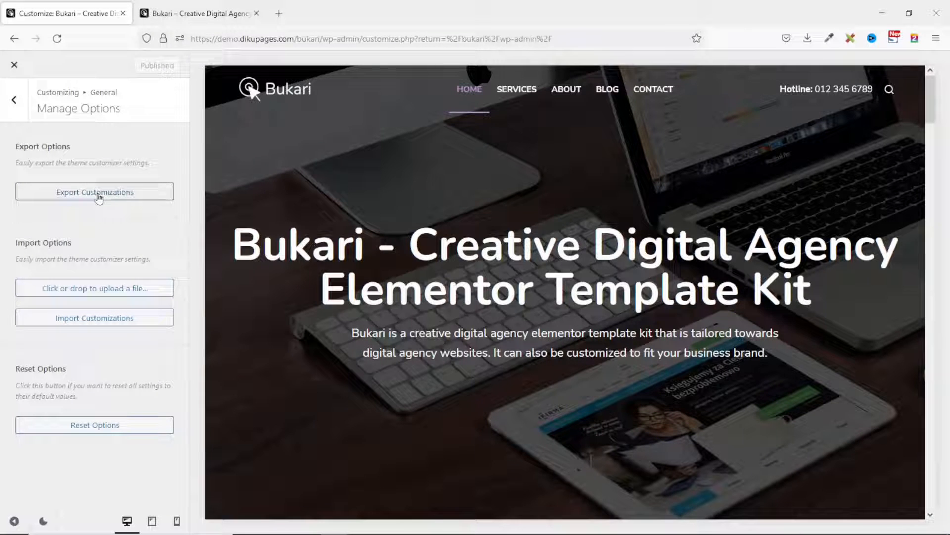
{"action": "left_click", "coordinate": [114, 197]}
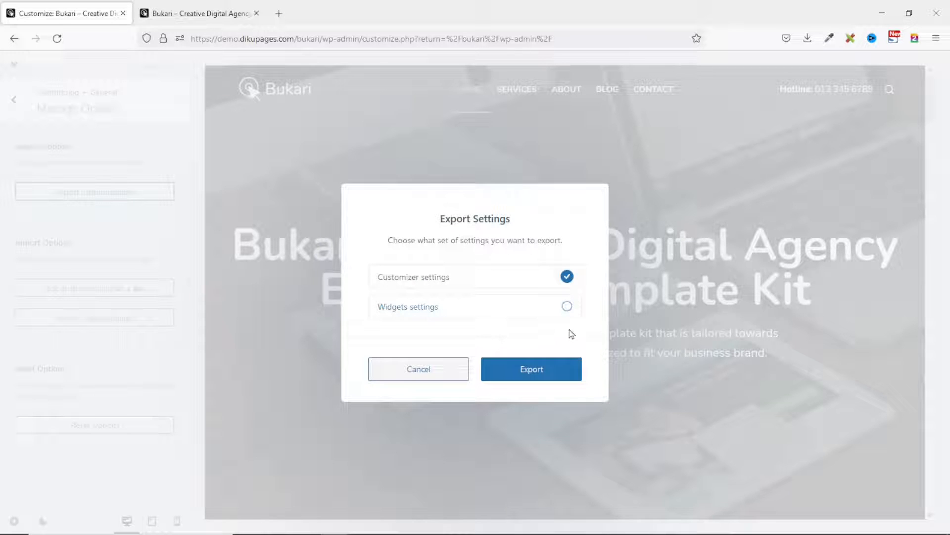
{"action": "left_click", "coordinate": [567, 307]}
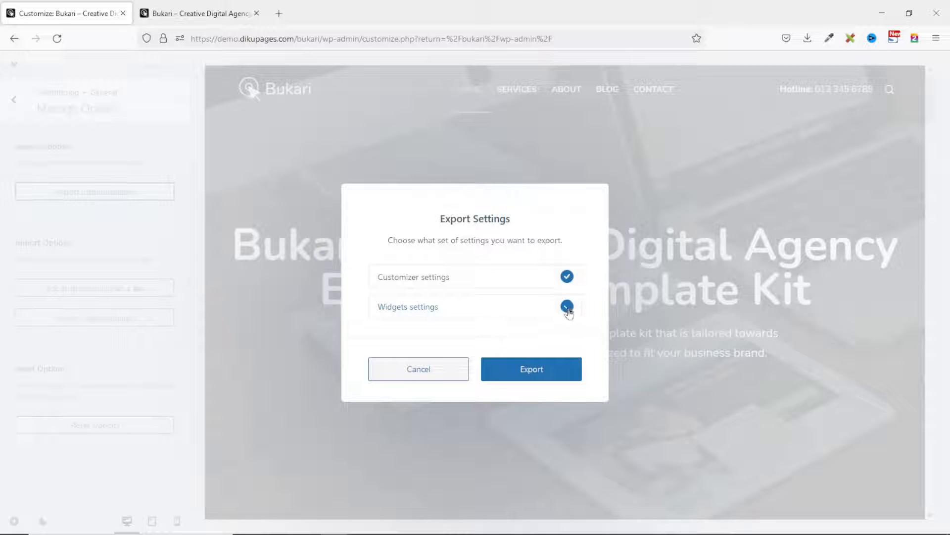
{"action": "left_click", "coordinate": [534, 374]}
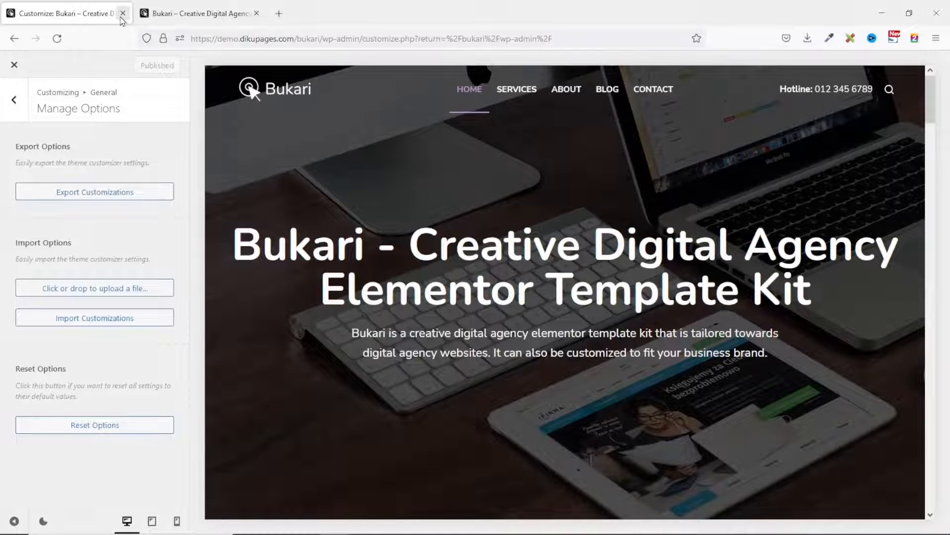
{"action": "left_click", "coordinate": [122, 14]}
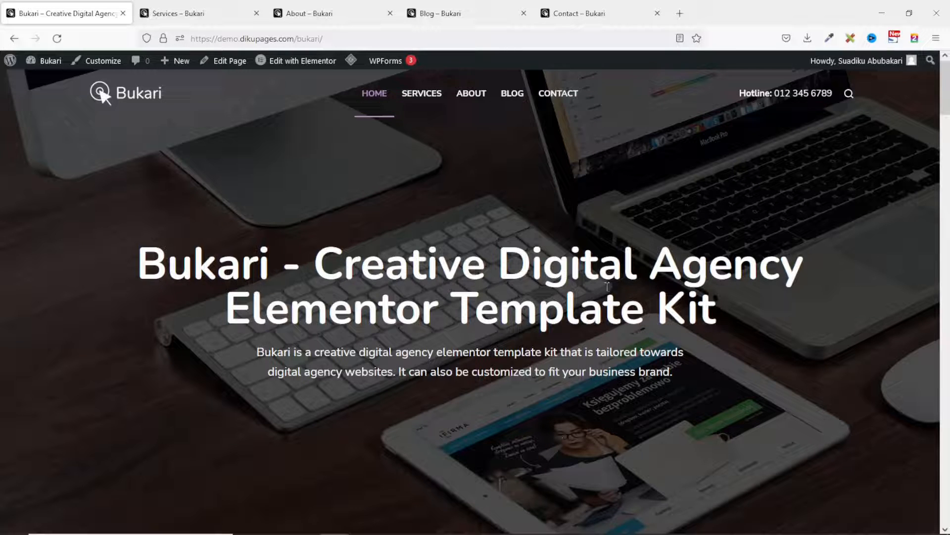
Step: Examine the home page's hero section and how the sticky header's background changes between the page top and further down
{"action": "scroll", "coordinate": [605, 289], "scroll_direction": "down", "scroll_amount": 3}
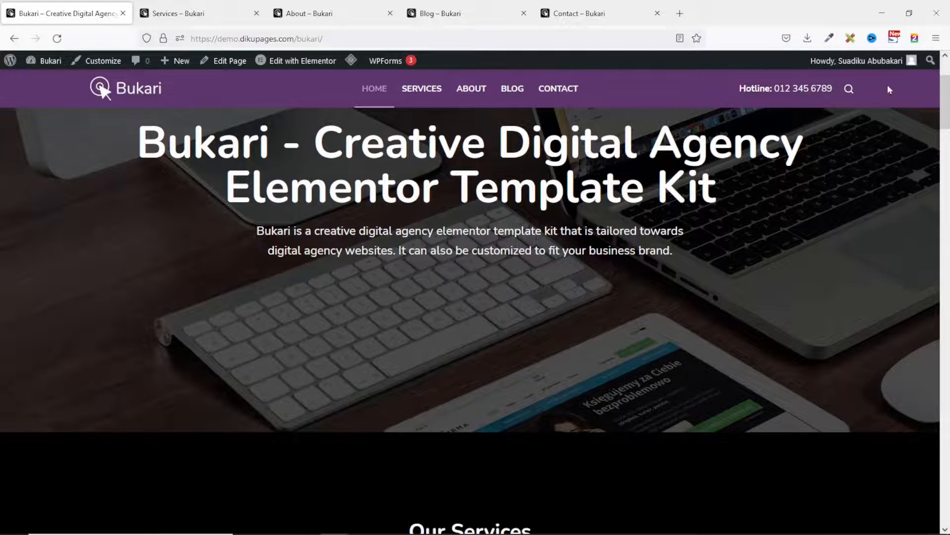
{"action": "scroll", "coordinate": [387, 157], "scroll_direction": "up", "scroll_amount": 3}
{"action": "scroll", "coordinate": [387, 157], "scroll_direction": "down", "scroll_amount": 3}
{"action": "scroll", "coordinate": [387, 158], "scroll_direction": "up", "scroll_amount": 3}
{"action": "scroll", "coordinate": [388, 158], "scroll_direction": "down", "scroll_amount": 3}
{"action": "scroll", "coordinate": [494, 203], "scroll_direction": "up", "scroll_amount": 3}
Step: Review the home page sections from Our Services through the blog posts, testimonials, client logos and appointment form to the footer
{"action": "scroll", "coordinate": [494, 203], "scroll_direction": "down", "scroll_amount": 5}
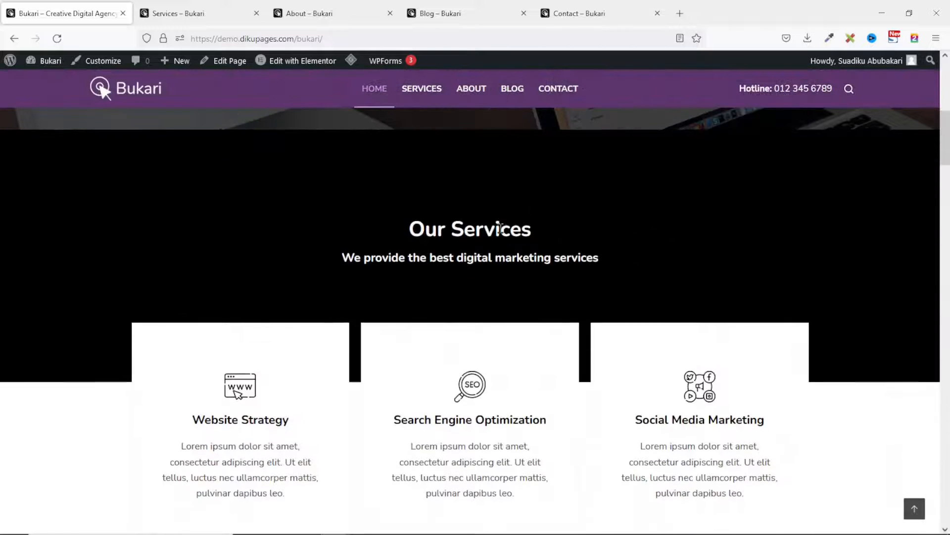
{"action": "scroll", "coordinate": [522, 374], "scroll_direction": "down", "scroll_amount": 3}
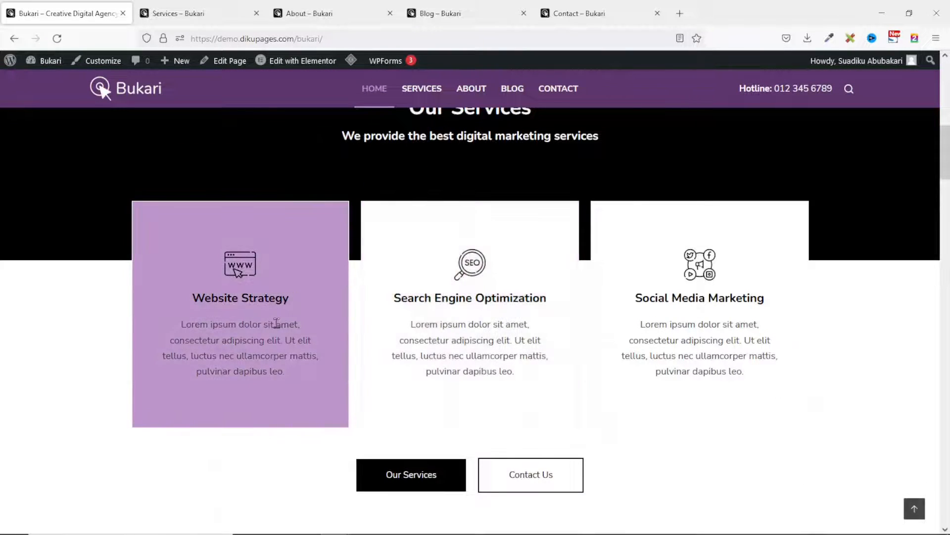
{"action": "scroll", "coordinate": [482, 456], "scroll_direction": "down", "scroll_amount": 1}
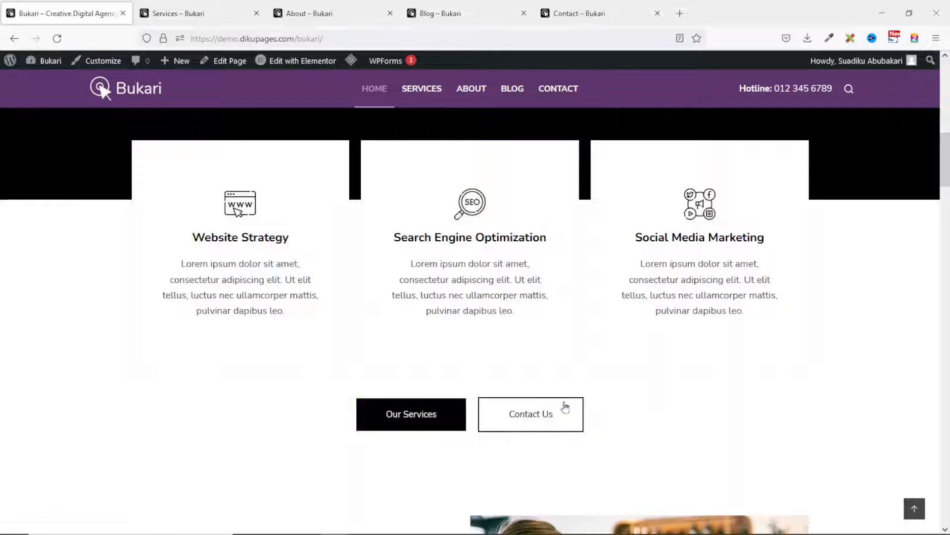
{"action": "scroll", "coordinate": [647, 411], "scroll_direction": "down", "scroll_amount": 6}
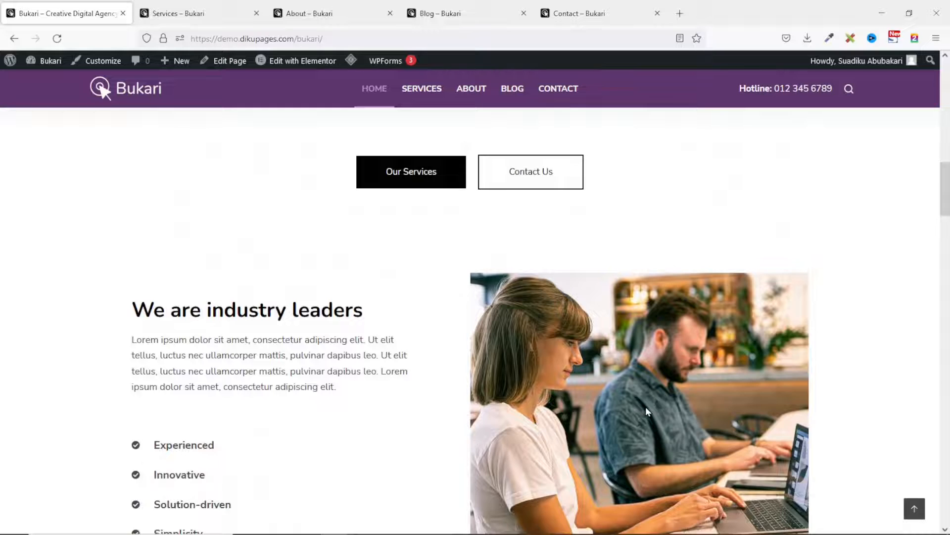
{"action": "scroll", "coordinate": [492, 401], "scroll_direction": "down", "scroll_amount": 10}
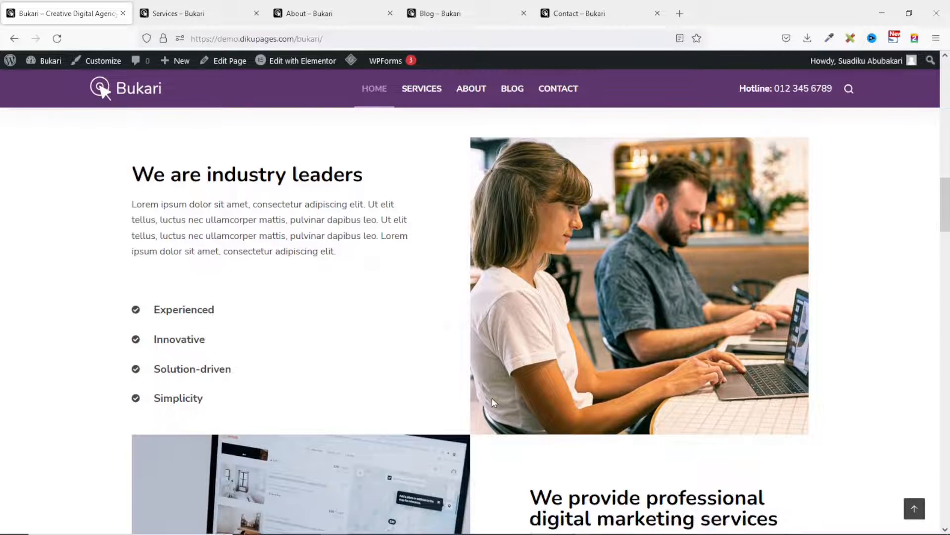
{"action": "scroll", "coordinate": [492, 402], "scroll_direction": "down", "scroll_amount": 2}
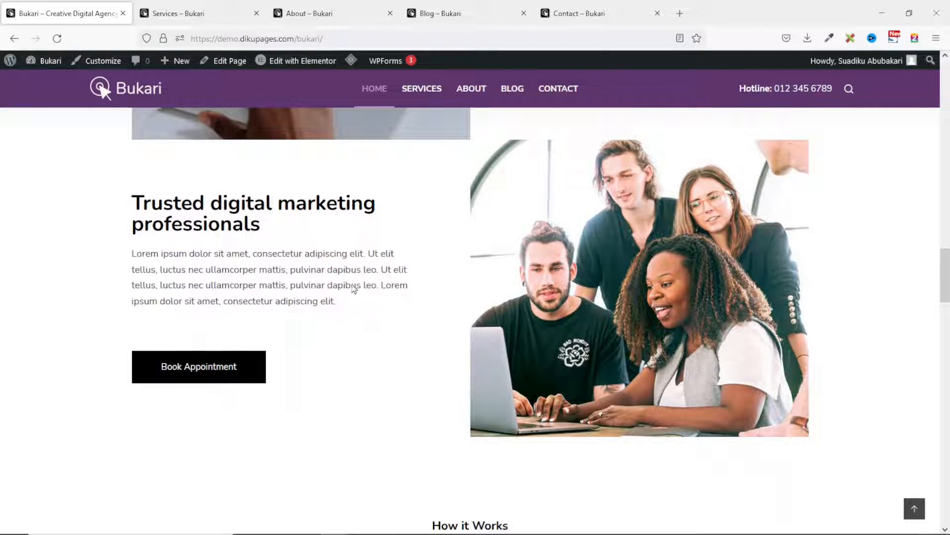
{"action": "scroll", "coordinate": [378, 395], "scroll_direction": "down", "scroll_amount": 6}
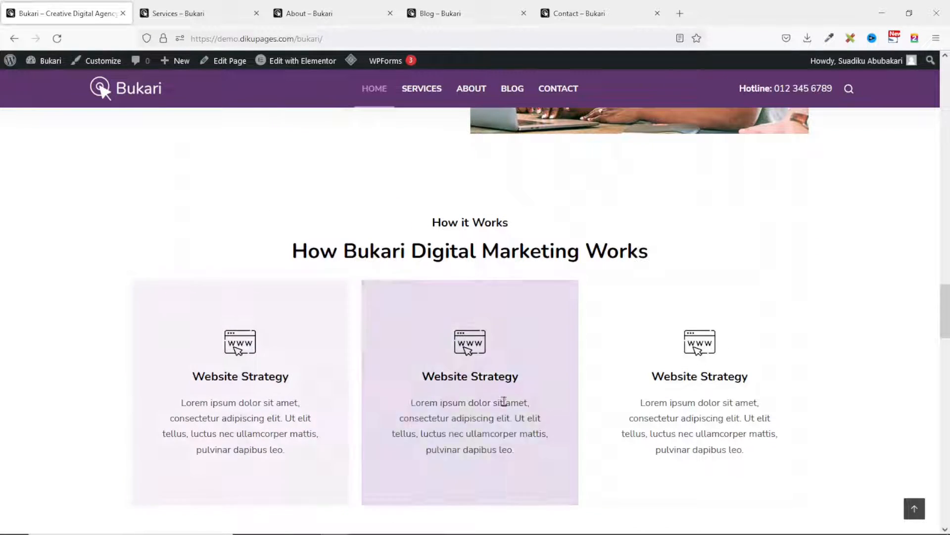
{"action": "scroll", "coordinate": [505, 446], "scroll_direction": "down", "scroll_amount": 7}
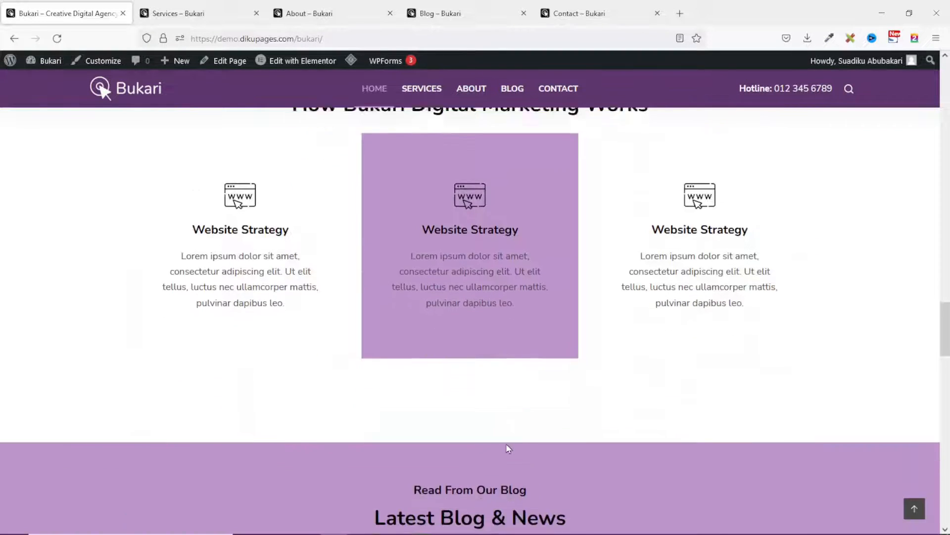
{"action": "scroll", "coordinate": [506, 448], "scroll_direction": "down", "scroll_amount": 1}
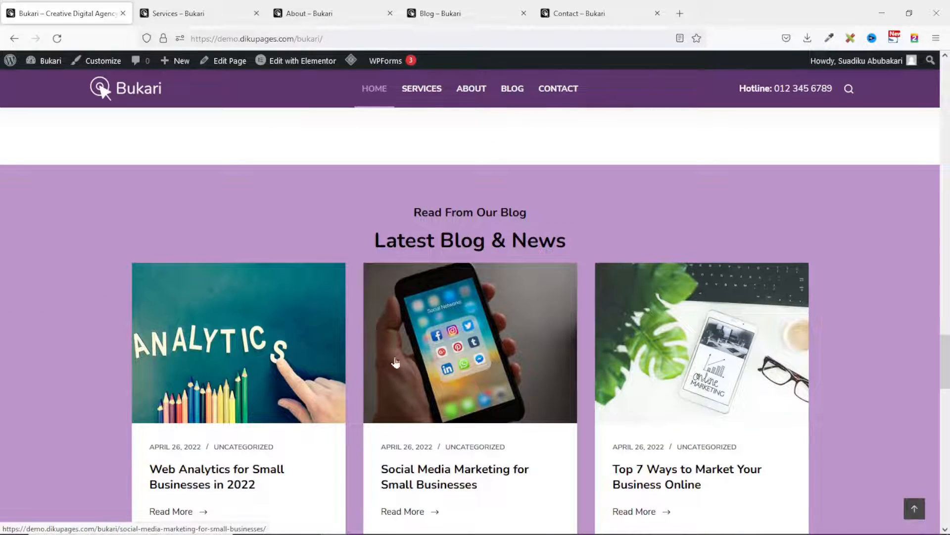
{"action": "scroll", "coordinate": [534, 393], "scroll_direction": "down", "scroll_amount": 2}
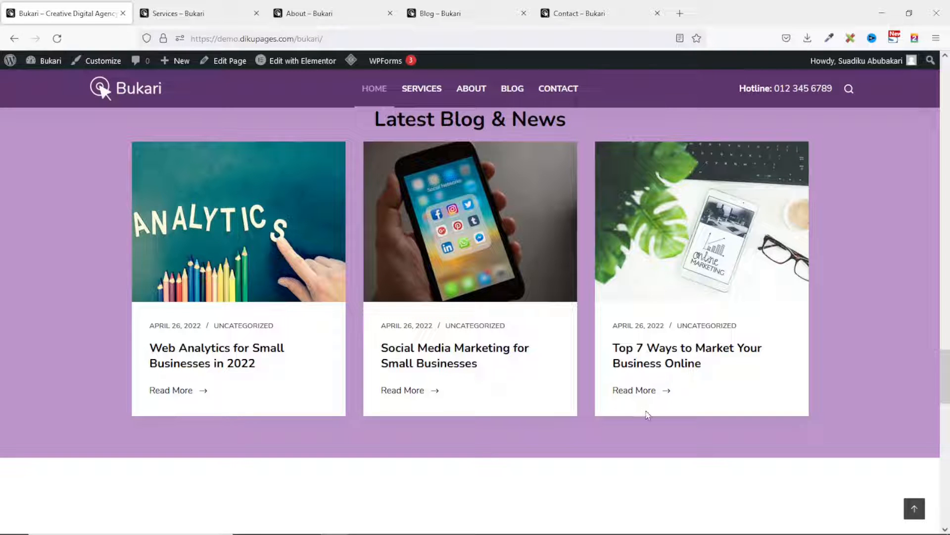
{"action": "scroll", "coordinate": [646, 406], "scroll_direction": "down", "scroll_amount": 6}
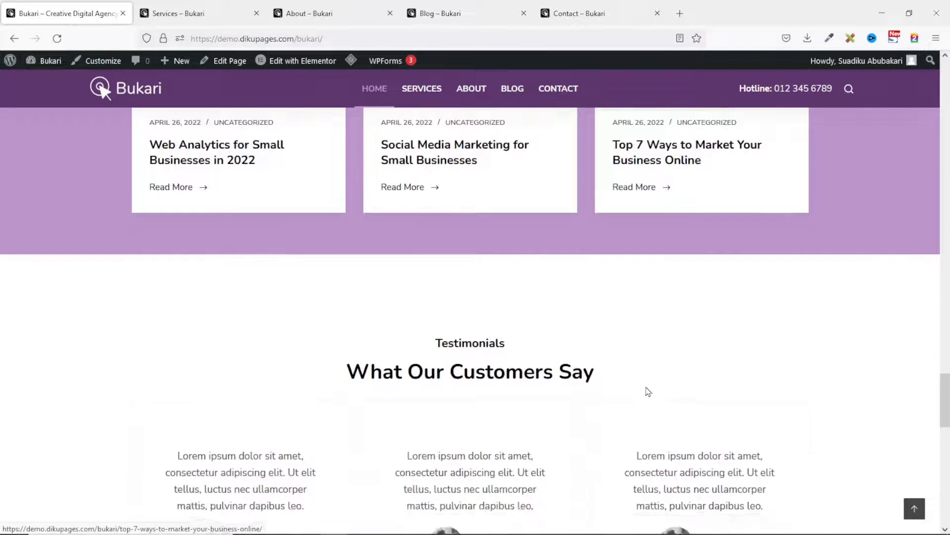
{"action": "scroll", "coordinate": [556, 333], "scroll_direction": "down", "scroll_amount": 6}
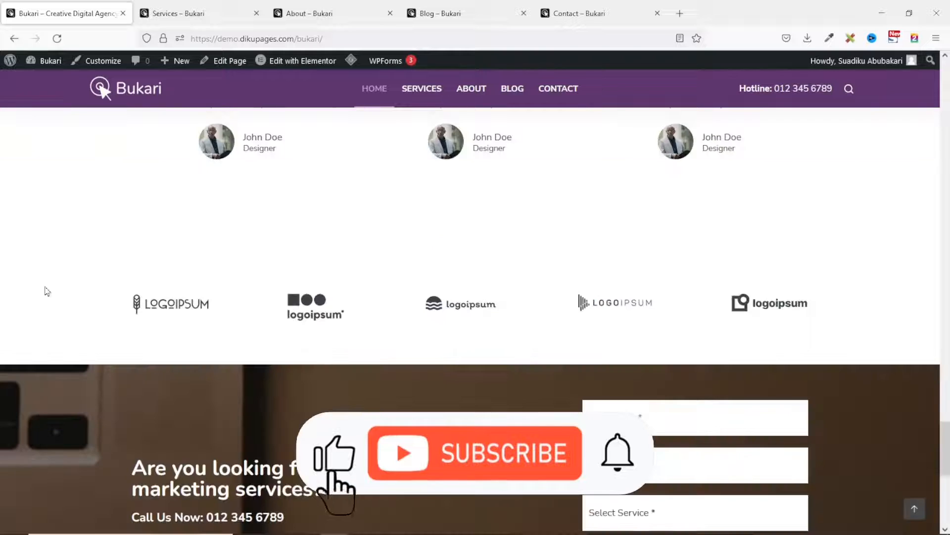
{"action": "scroll", "coordinate": [681, 348], "scroll_direction": "down", "scroll_amount": 4}
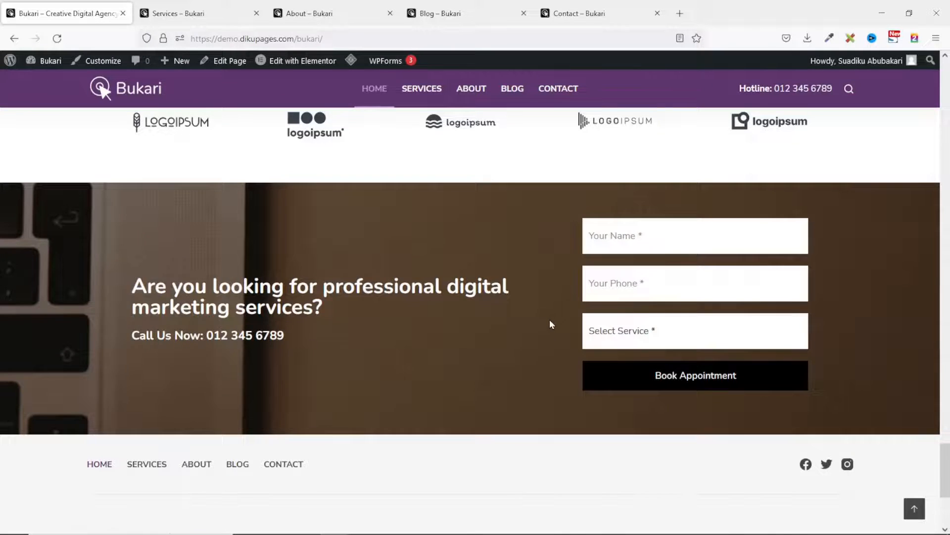
{"action": "scroll", "coordinate": [551, 321], "scroll_direction": "down", "scroll_amount": 5}
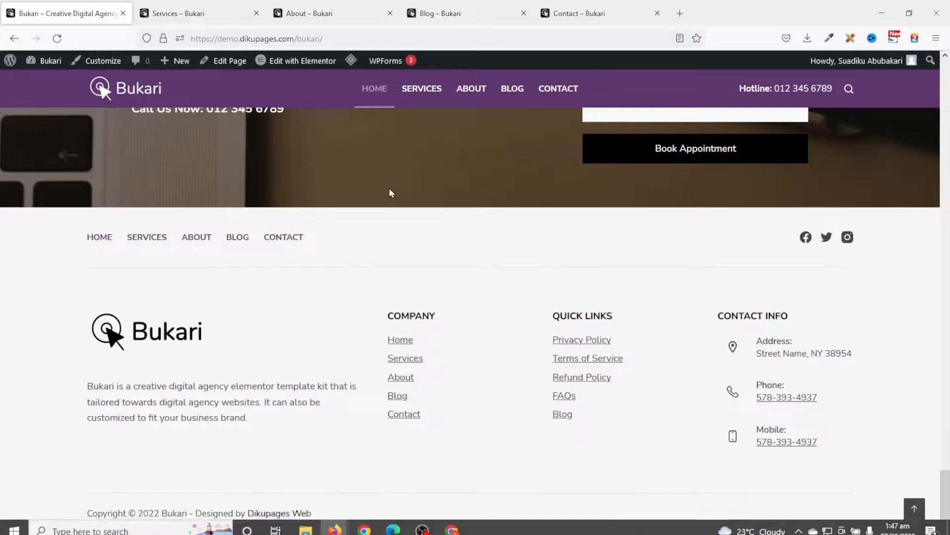
Step: Switch to the Services page and review its hero, featured service cards and Why choose us section
{"action": "left_click", "coordinate": [201, 11]}
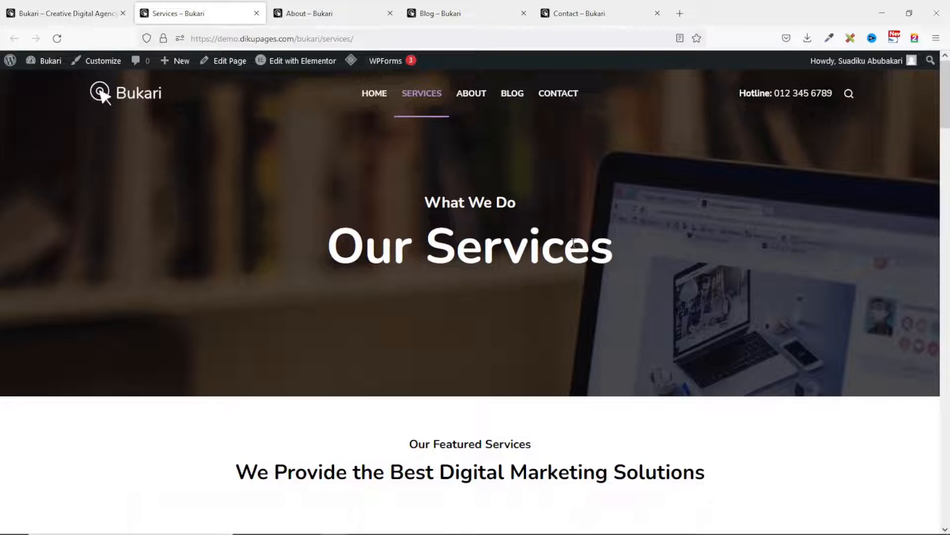
{"action": "scroll", "coordinate": [688, 357], "scroll_direction": "down", "scroll_amount": 5}
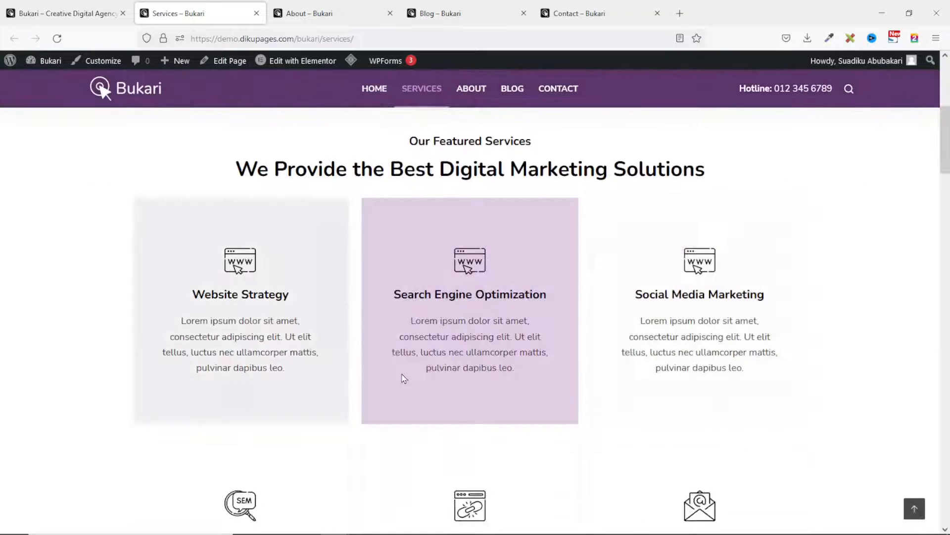
{"action": "scroll", "coordinate": [359, 375], "scroll_direction": "down", "scroll_amount": 2}
{"action": "scroll", "coordinate": [693, 417], "scroll_direction": "down", "scroll_amount": 8}
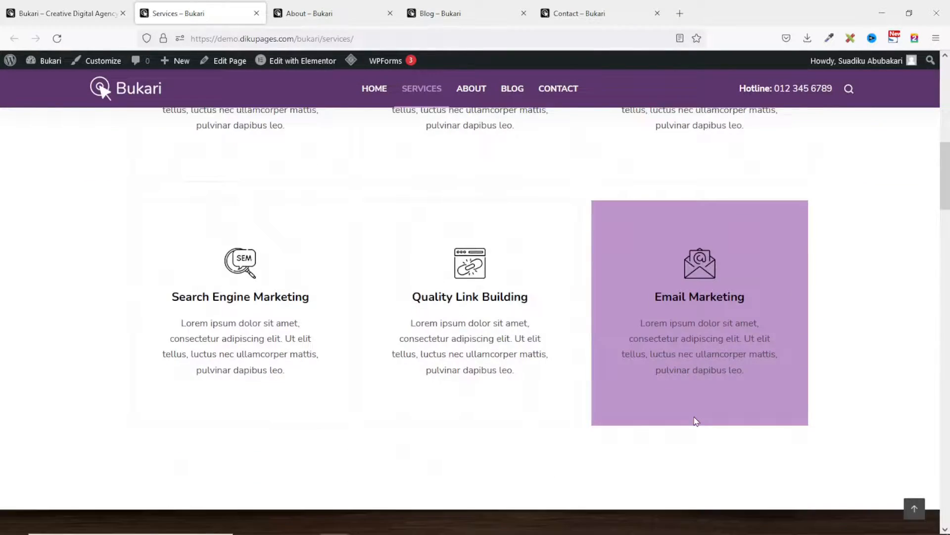
{"action": "scroll", "coordinate": [694, 416], "scroll_direction": "down", "scroll_amount": 3}
{"action": "scroll", "coordinate": [208, 223], "scroll_direction": "up", "scroll_amount": 2}
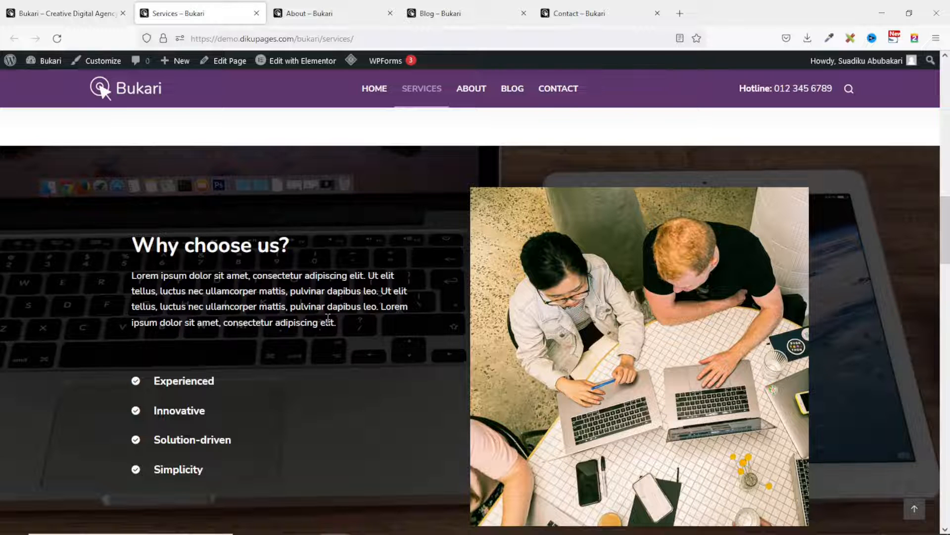
Step: Preview the Services page's portfolio gallery images in the lightbox, starting with the first project, and close it
{"action": "scroll", "coordinate": [354, 292], "scroll_direction": "down", "scroll_amount": 8}
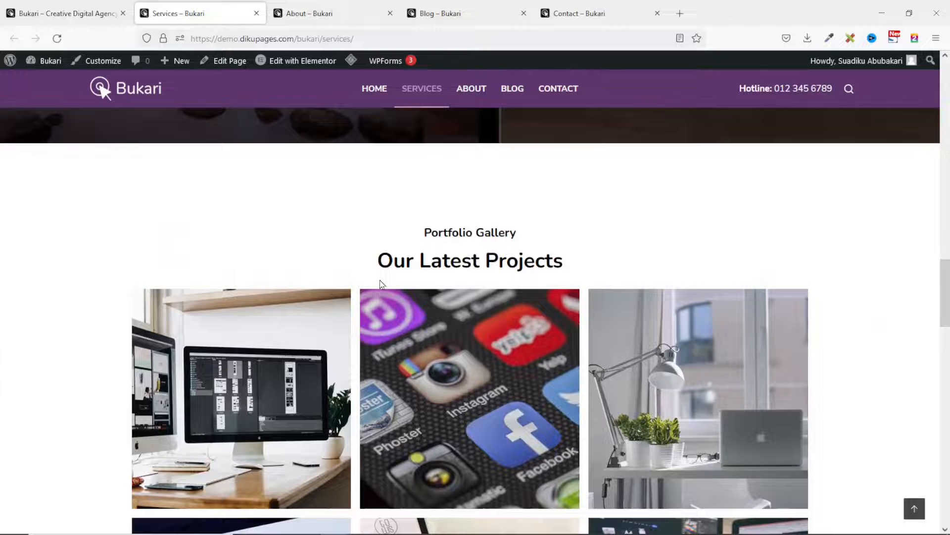
{"action": "scroll", "coordinate": [501, 306], "scroll_direction": "down", "scroll_amount": 4}
{"action": "scroll", "coordinate": [505, 358], "scroll_direction": "up", "scroll_amount": 6}
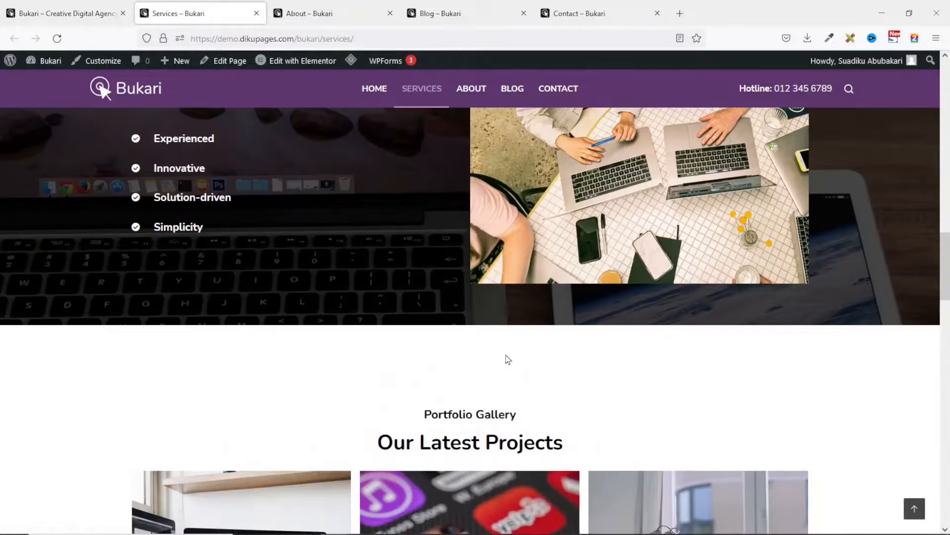
{"action": "scroll", "coordinate": [506, 359], "scroll_direction": "down", "scroll_amount": 4}
{"action": "scroll", "coordinate": [507, 359], "scroll_direction": "down", "scroll_amount": 4}
{"action": "left_click", "coordinate": [260, 211]}
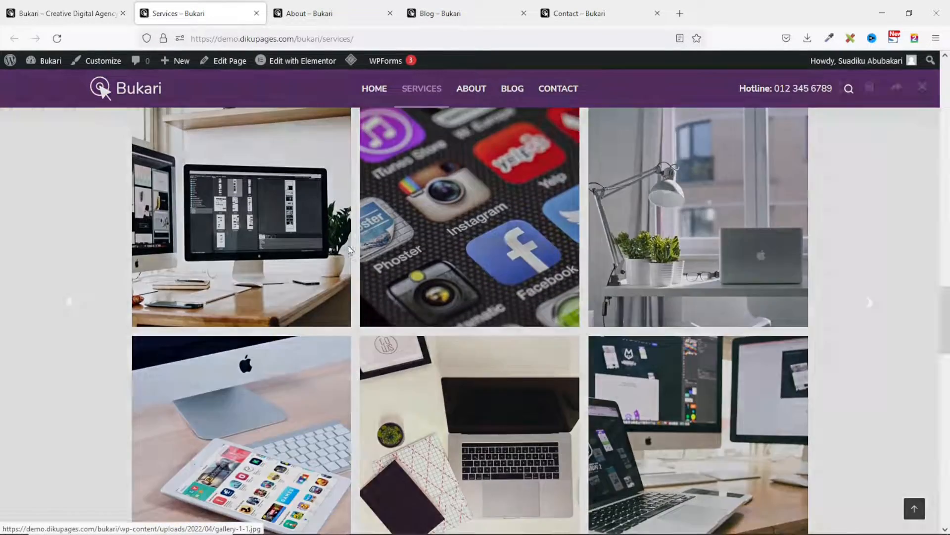
{"action": "left_click", "coordinate": [871, 303]}
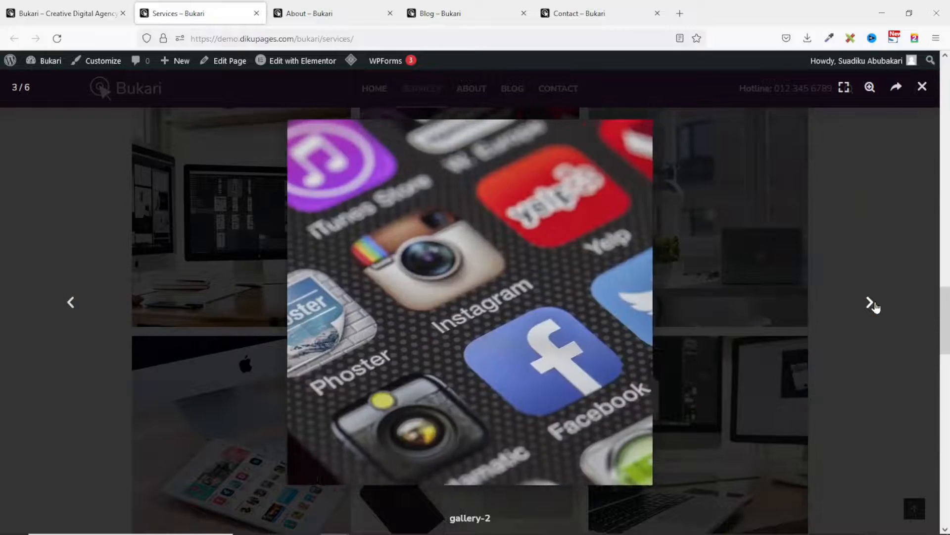
{"action": "left_click", "coordinate": [873, 303]}
{"action": "left_click", "coordinate": [924, 88]}
Step: Review the rest of the Services page, covering the trusted services section, statistics counters and appointment form
{"action": "scroll", "coordinate": [272, 359], "scroll_direction": "down", "scroll_amount": 10}
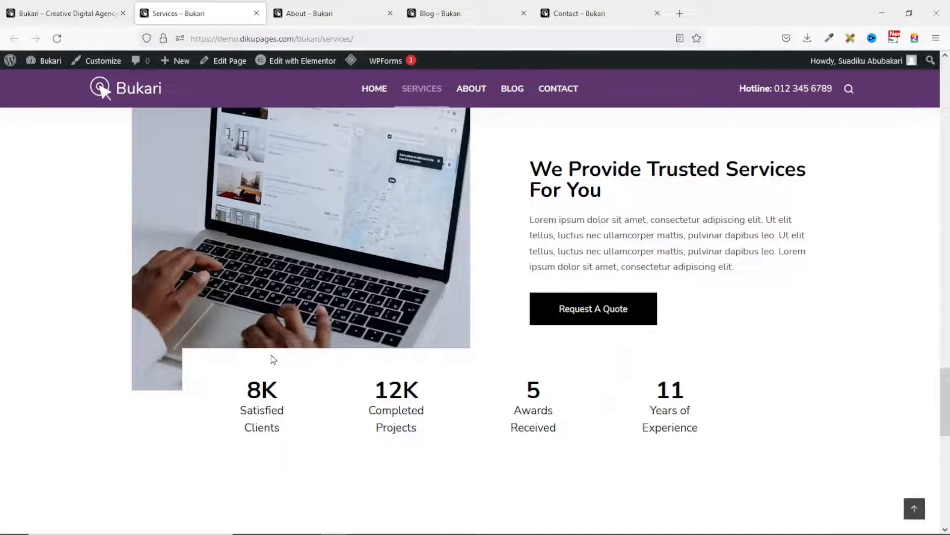
{"action": "scroll", "coordinate": [484, 218], "scroll_direction": "up", "scroll_amount": 1}
{"action": "scroll", "coordinate": [480, 230], "scroll_direction": "down", "scroll_amount": 10}
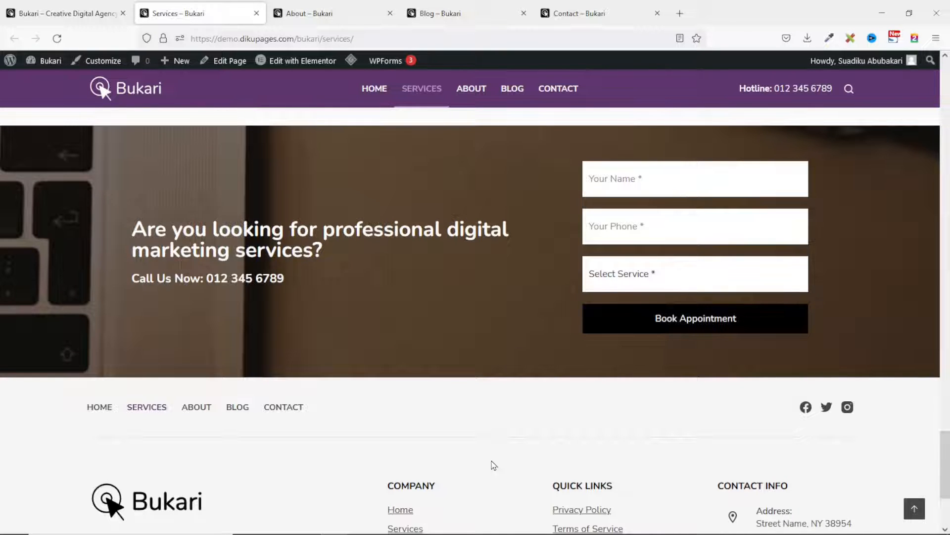
Step: Switch to the About page and review its hero, industry leaders, team members, latest blog posts and appointment form sections
{"action": "left_click", "coordinate": [320, 13]}
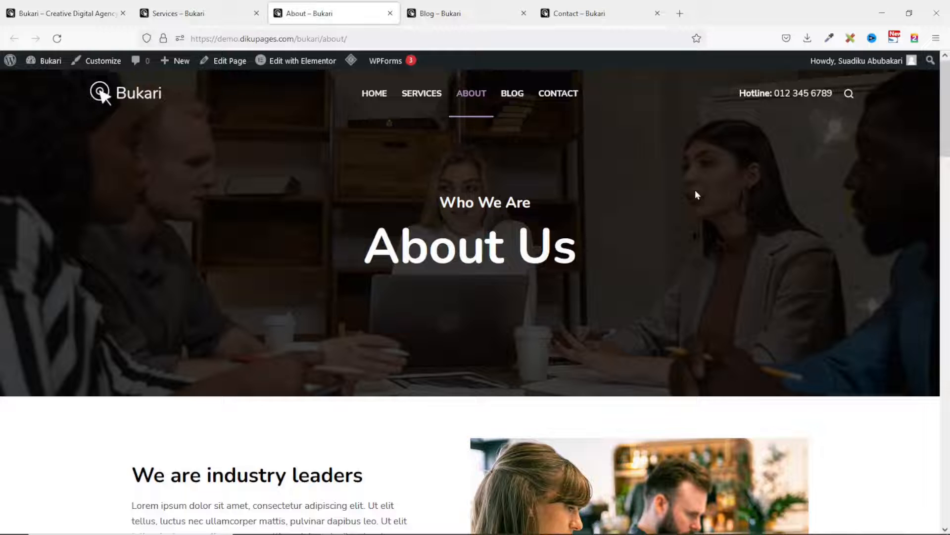
{"action": "scroll", "coordinate": [546, 329], "scroll_direction": "down", "scroll_amount": 5}
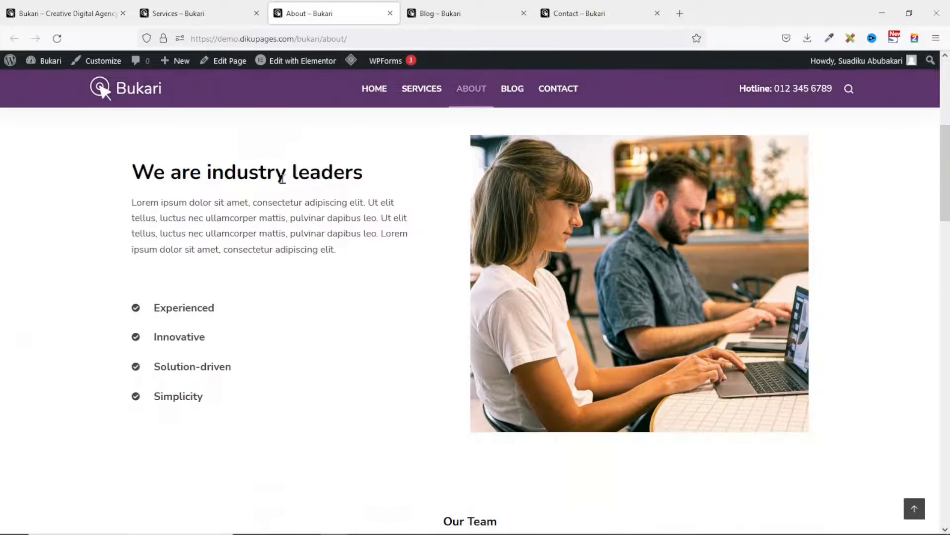
{"action": "scroll", "coordinate": [395, 287], "scroll_direction": "down", "scroll_amount": 6}
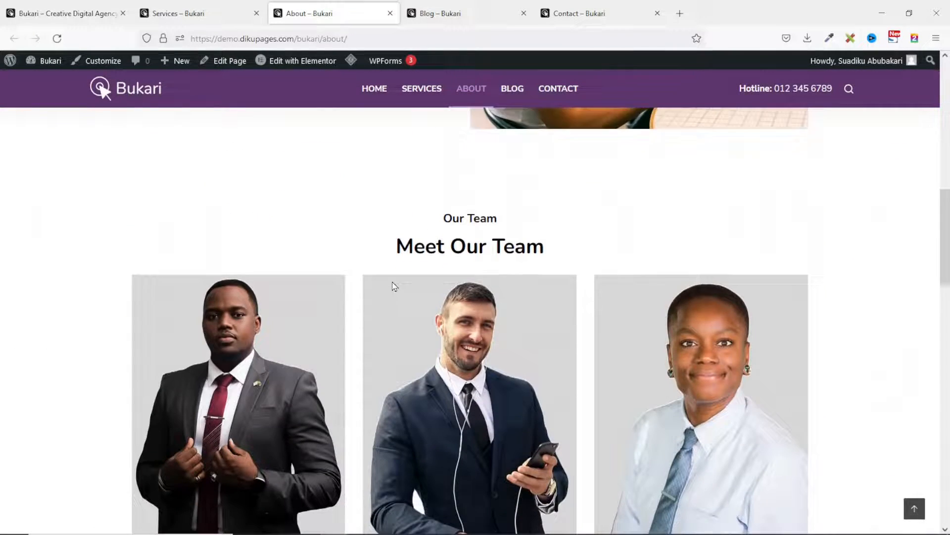
{"action": "scroll", "coordinate": [677, 434], "scroll_direction": "down", "scroll_amount": 2}
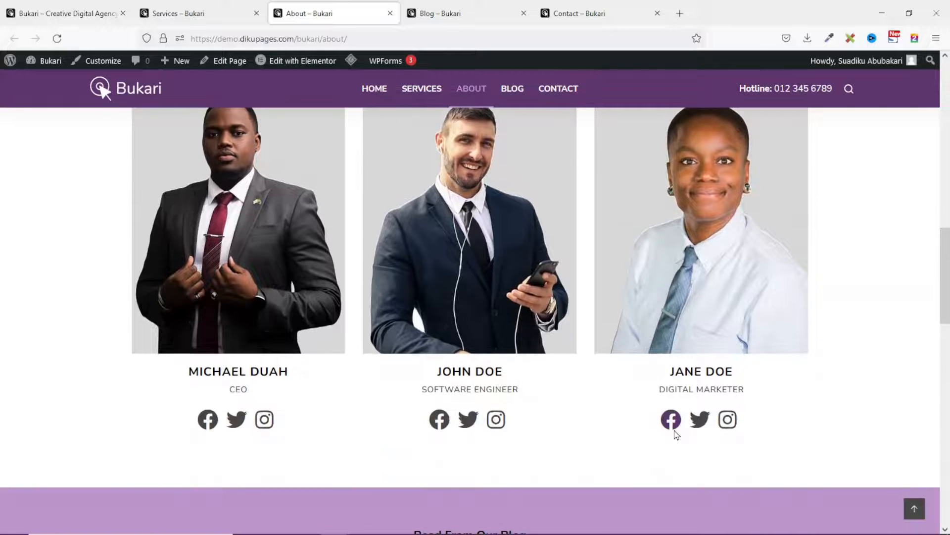
{"action": "scroll", "coordinate": [676, 434], "scroll_direction": "up", "scroll_amount": 2}
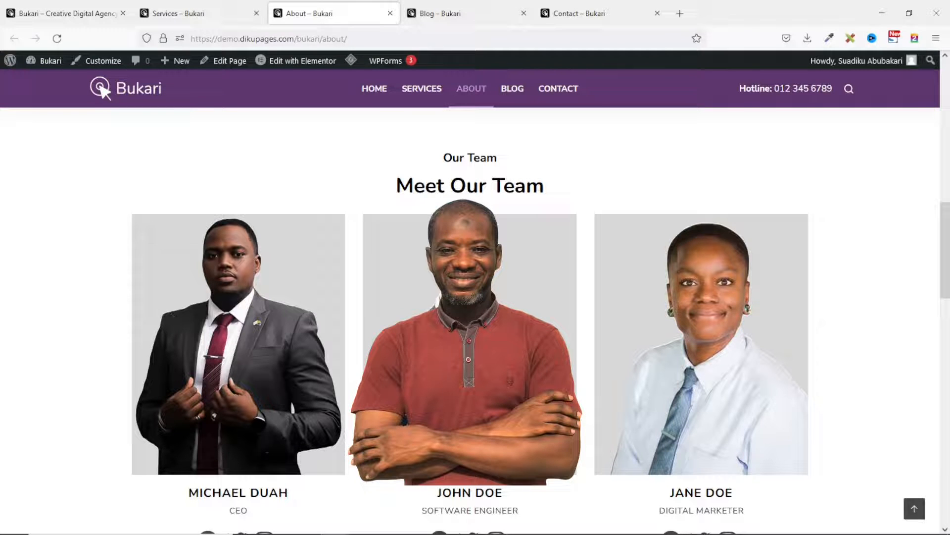
{"action": "scroll", "coordinate": [372, 423], "scroll_direction": "down", "scroll_amount": 7}
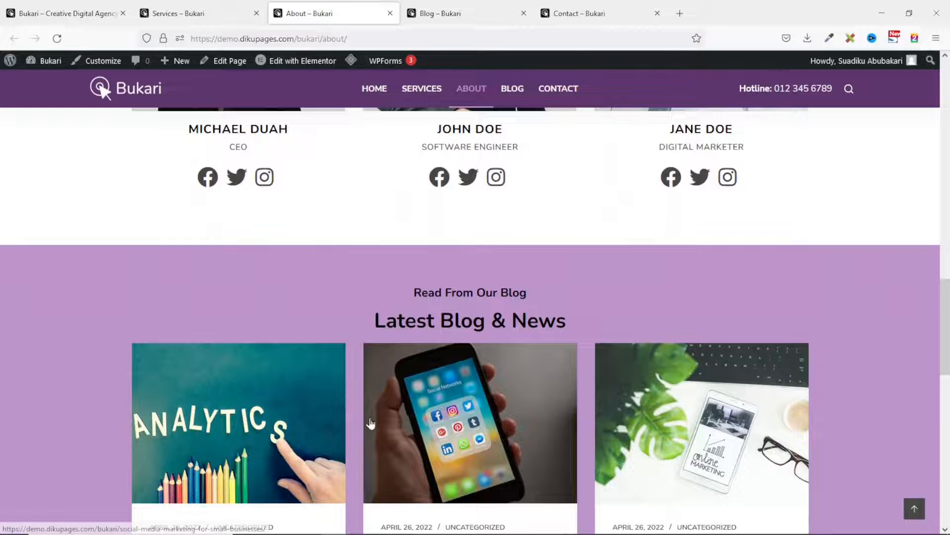
{"action": "scroll", "coordinate": [371, 423], "scroll_direction": "down", "scroll_amount": 2}
{"action": "scroll", "coordinate": [369, 361], "scroll_direction": "down", "scroll_amount": 7}
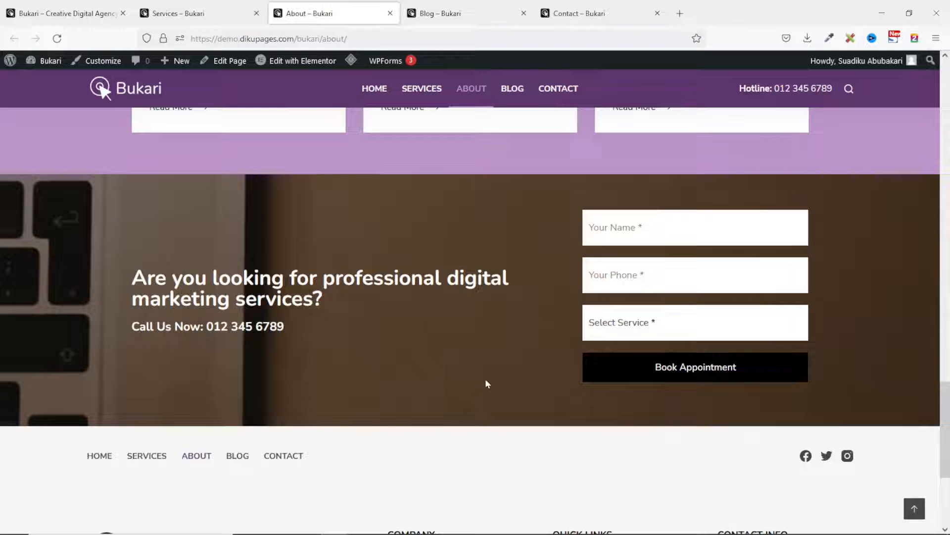
Step: Switch to the Blog page and review its grid of post cards and its page header
{"action": "left_click", "coordinate": [455, 19]}
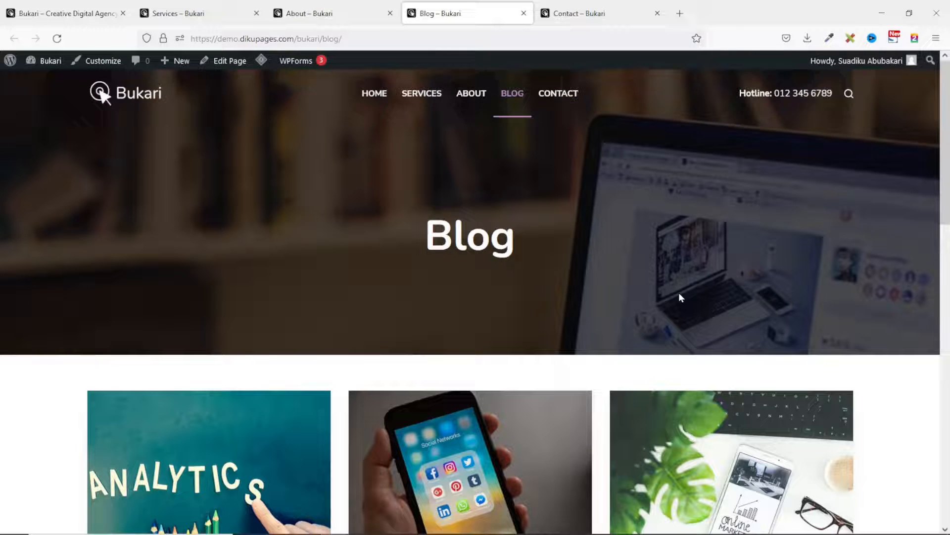
{"action": "scroll", "coordinate": [420, 231], "scroll_direction": "down", "scroll_amount": 13}
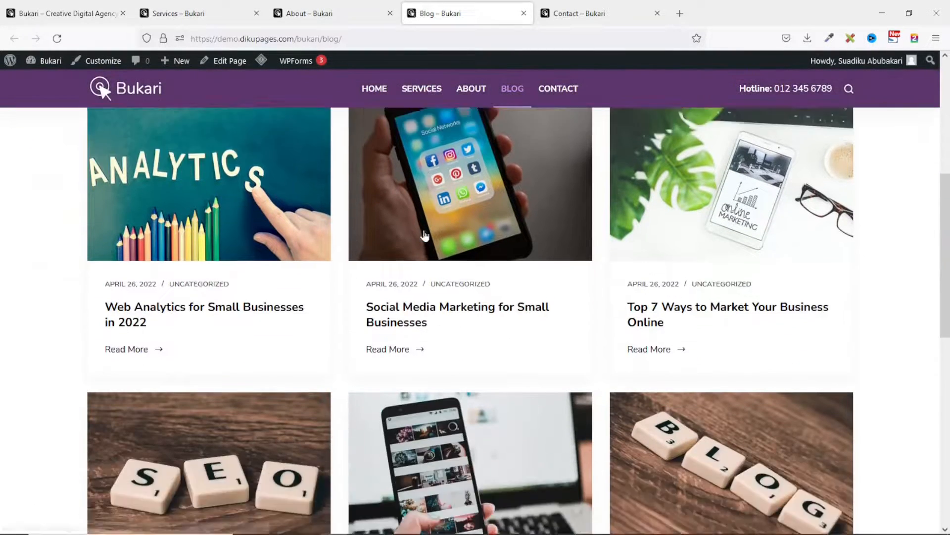
{"action": "scroll", "coordinate": [427, 237], "scroll_direction": "up", "scroll_amount": 13}
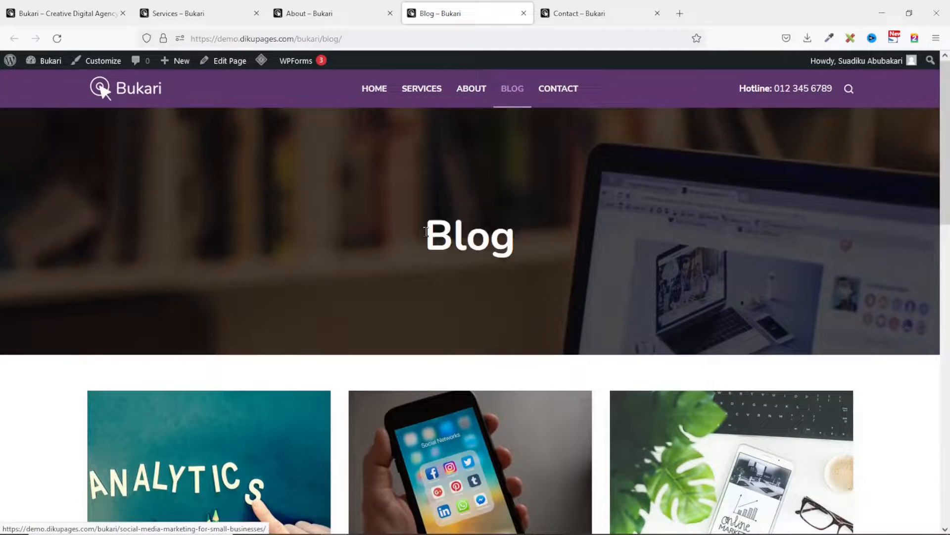
Step: Look through the Blog page again down to its footer, and return to the first row of post cards
{"action": "scroll", "coordinate": [427, 235], "scroll_direction": "down", "scroll_amount": 7}
{"action": "scroll", "coordinate": [428, 239], "scroll_direction": "down", "scroll_amount": 7}
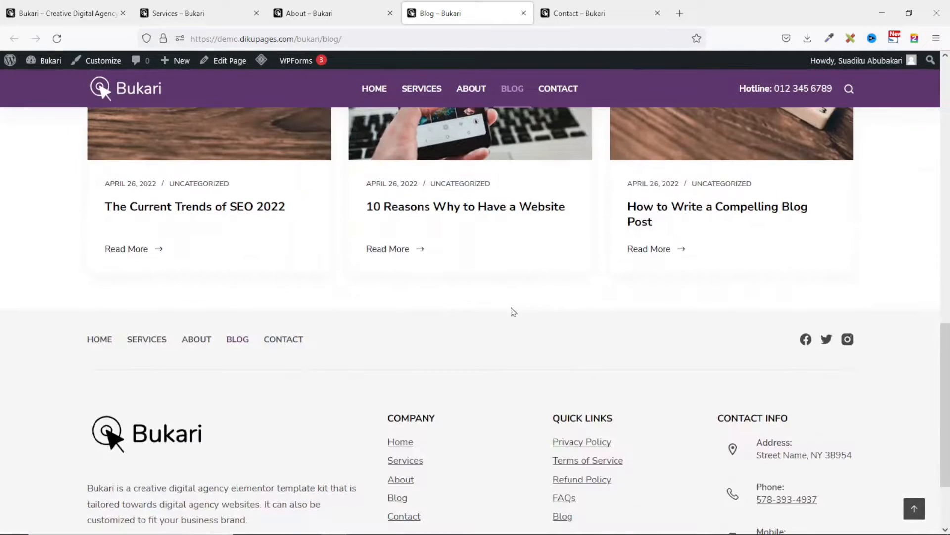
{"action": "scroll", "coordinate": [465, 292], "scroll_direction": "up", "scroll_amount": 6}
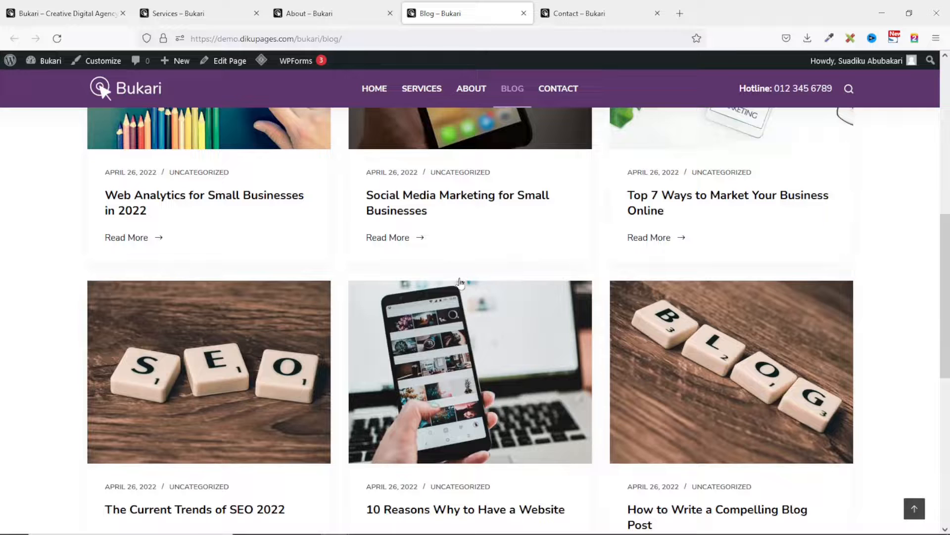
{"action": "scroll", "coordinate": [448, 232], "scroll_direction": "up", "scroll_amount": 8}
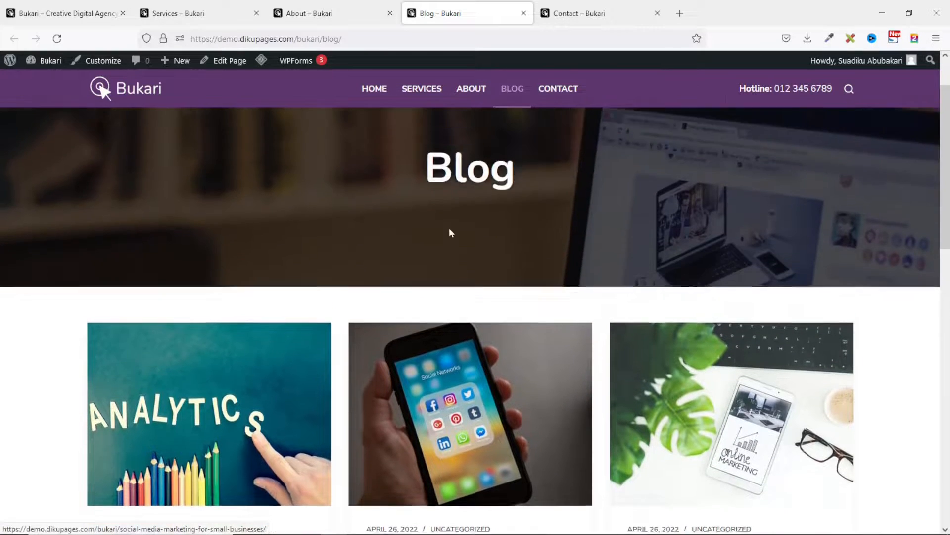
{"action": "scroll", "coordinate": [367, 342], "scroll_direction": "down", "scroll_amount": 6}
{"action": "scroll", "coordinate": [718, 347], "scroll_direction": "up", "scroll_amount": 6}
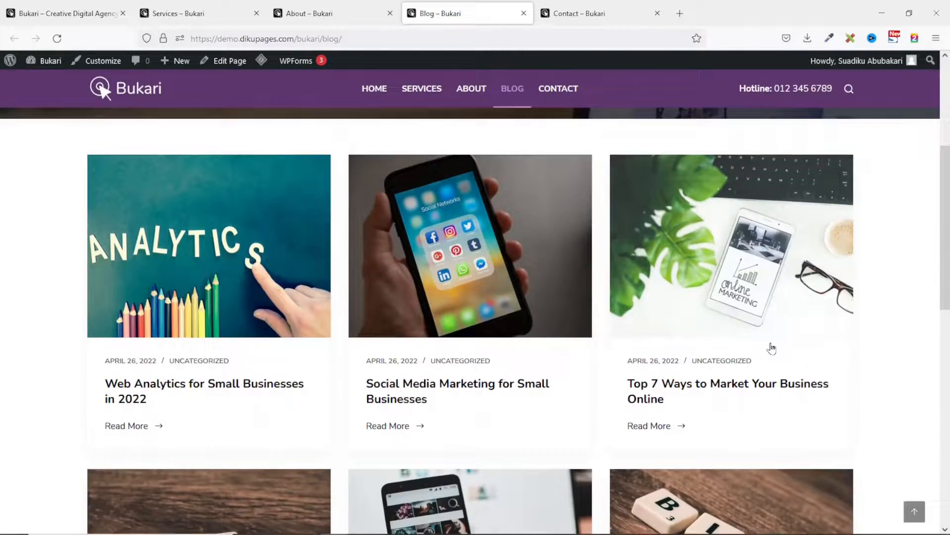
Step: Switch to the Contact page, choose Social Media Marketing as the contact form's service, and review the FAQ and map sections
{"action": "left_click", "coordinate": [581, 16]}
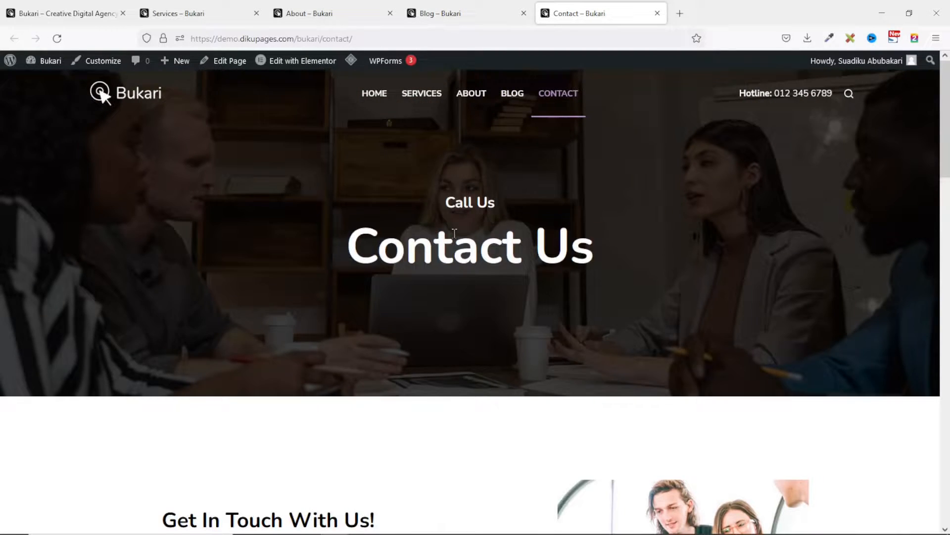
{"action": "scroll", "coordinate": [454, 233], "scroll_direction": "down", "scroll_amount": 6}
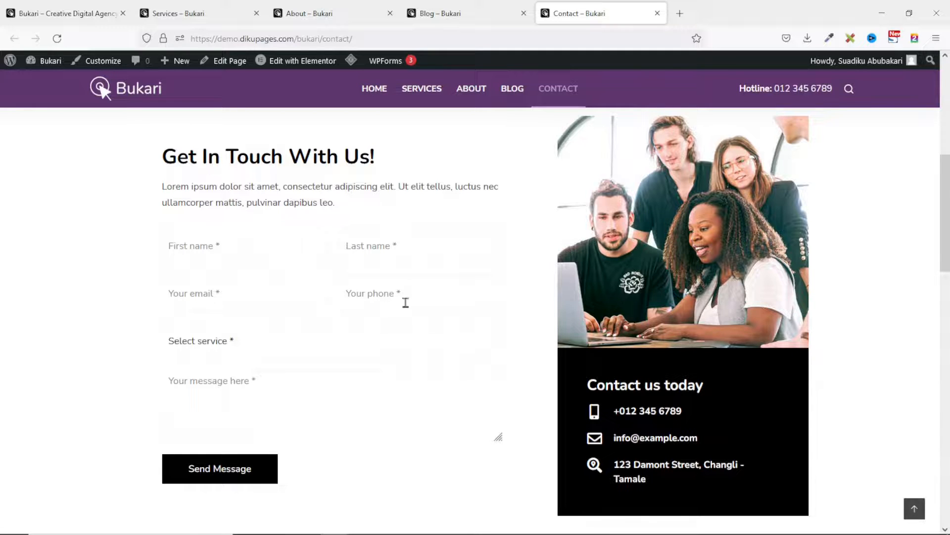
{"action": "left_click", "coordinate": [237, 349]}
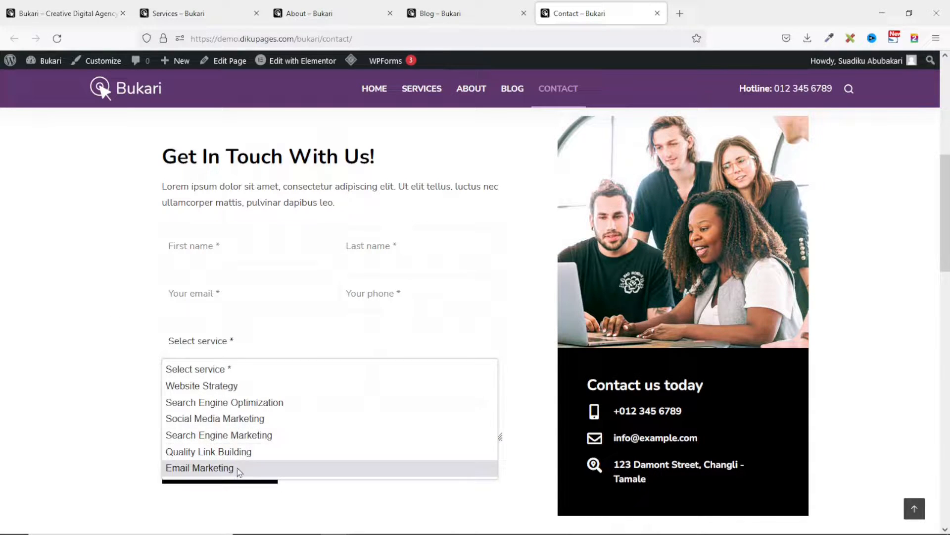
{"action": "left_click", "coordinate": [226, 418]}
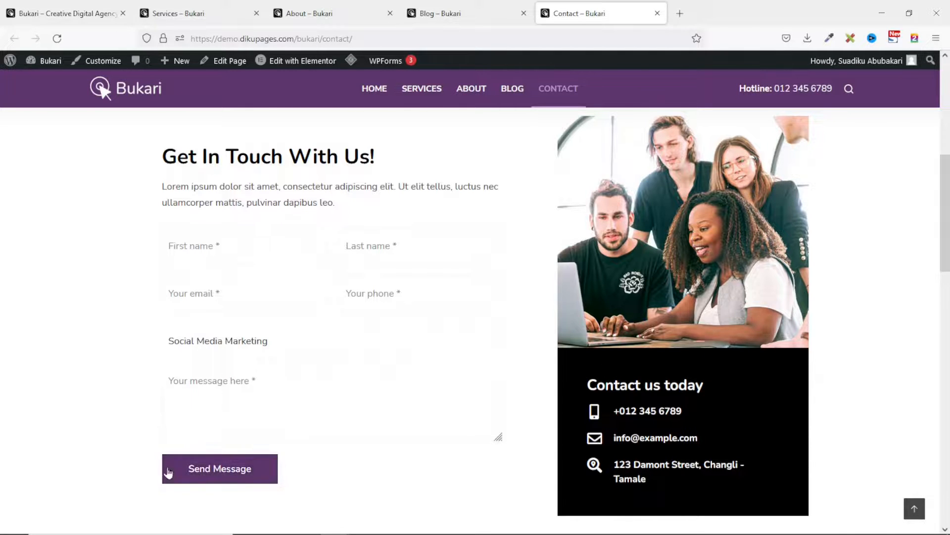
{"action": "scroll", "coordinate": [396, 325], "scroll_direction": "down", "scroll_amount": 7}
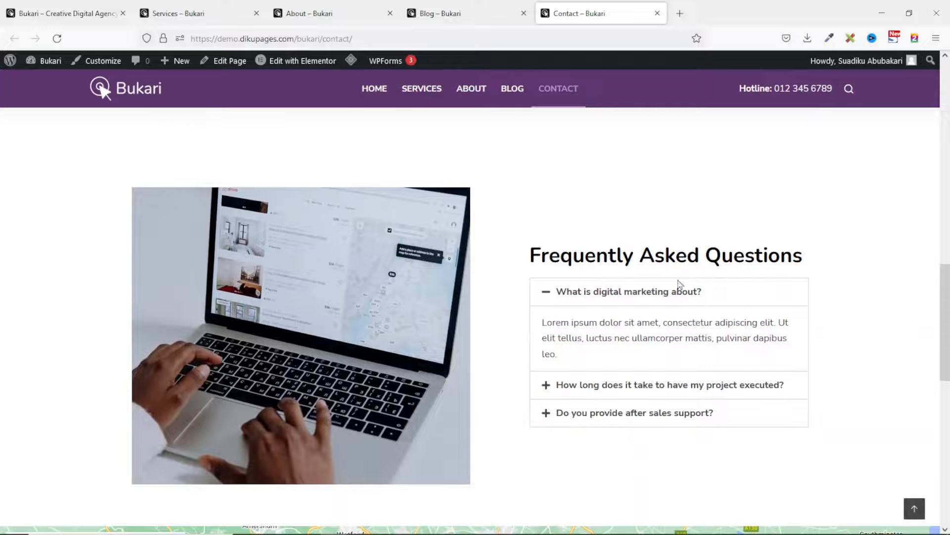
{"action": "scroll", "coordinate": [637, 370], "scroll_direction": "down", "scroll_amount": 7}
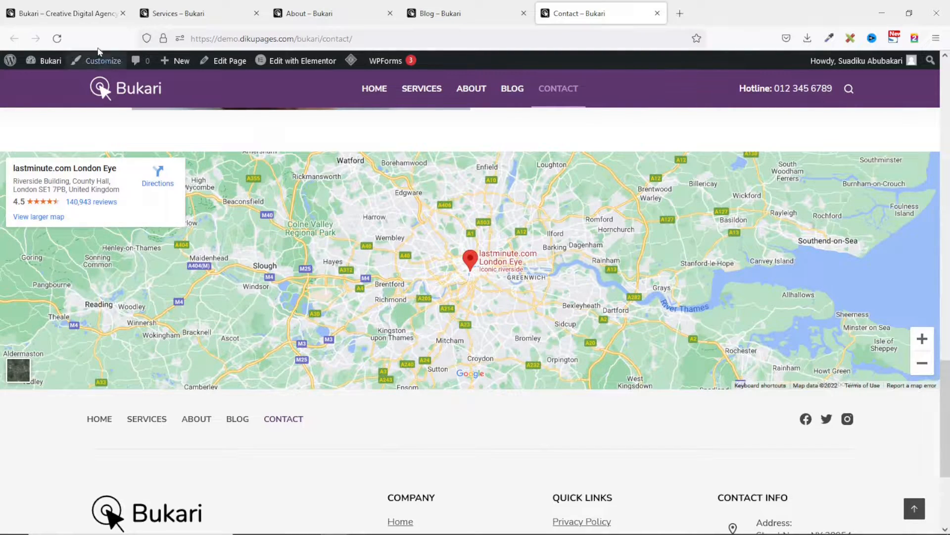
Step: Return to the Home page and review its hero banner and Our Services section
{"action": "left_click", "coordinate": [76, 6]}
{"action": "scroll", "coordinate": [784, 342], "scroll_direction": "up", "scroll_amount": 10}
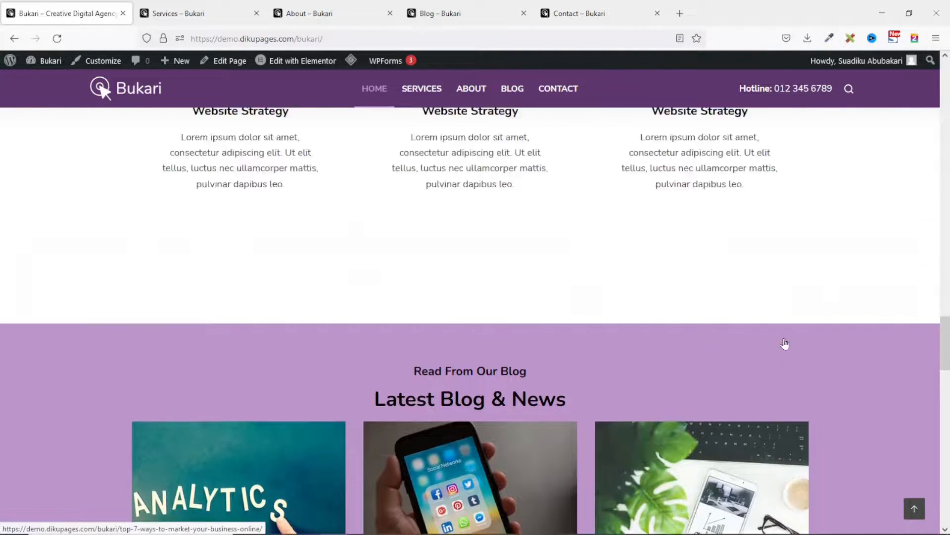
{"action": "scroll", "coordinate": [796, 341], "scroll_direction": "up", "scroll_amount": 6}
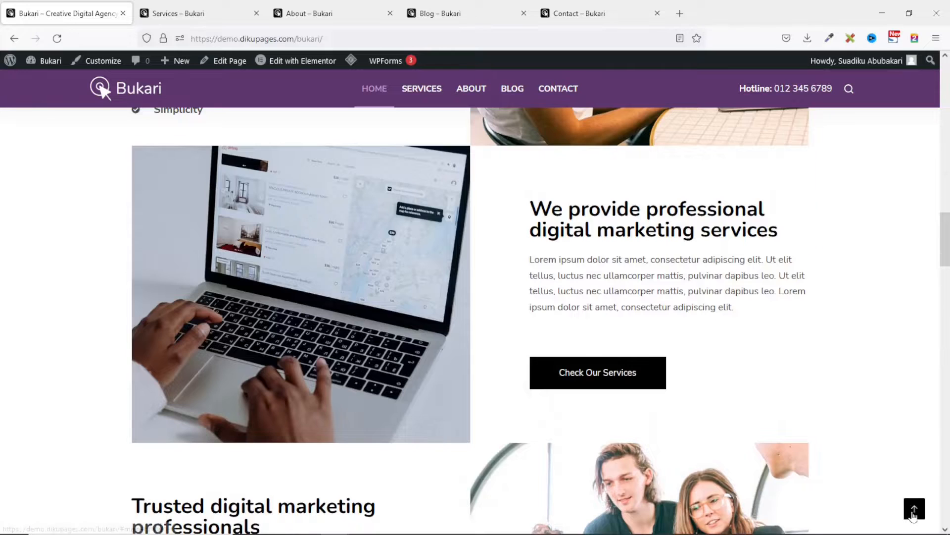
{"action": "left_click", "coordinate": [914, 510]}
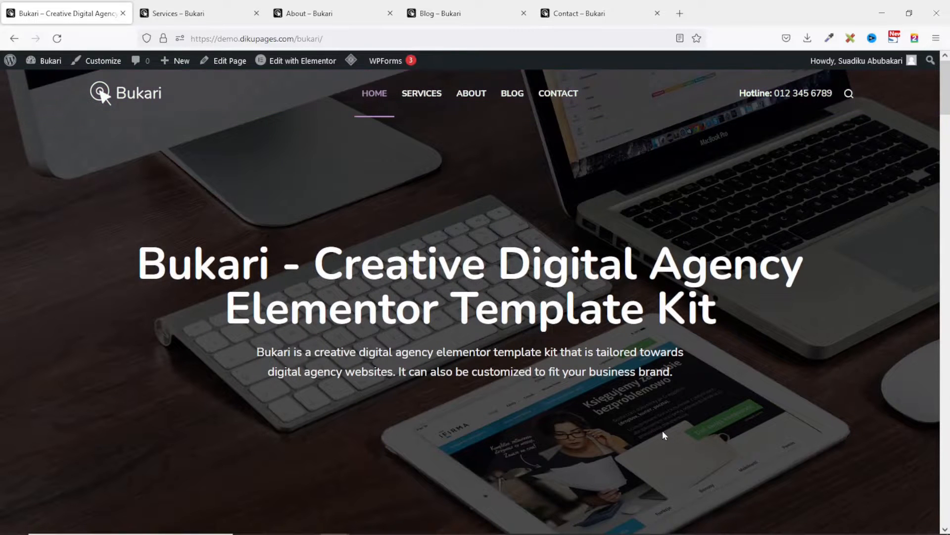
{"action": "scroll", "coordinate": [598, 354], "scroll_direction": "down", "scroll_amount": 6}
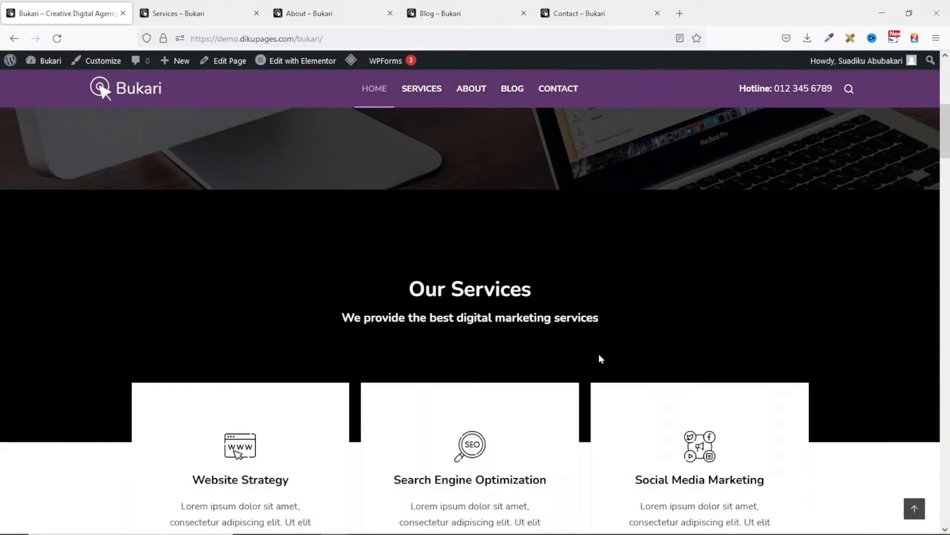
{"action": "scroll", "coordinate": [598, 353], "scroll_direction": "up", "scroll_amount": 6}
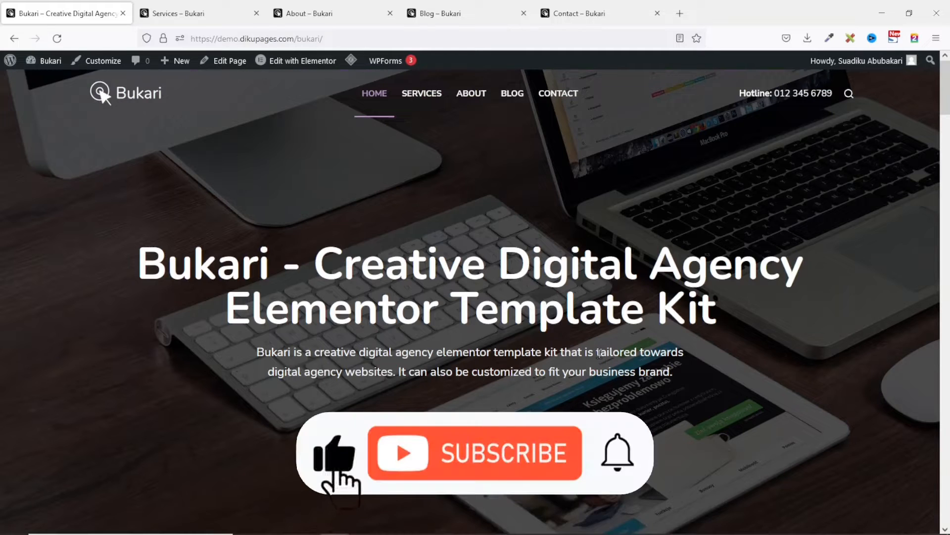